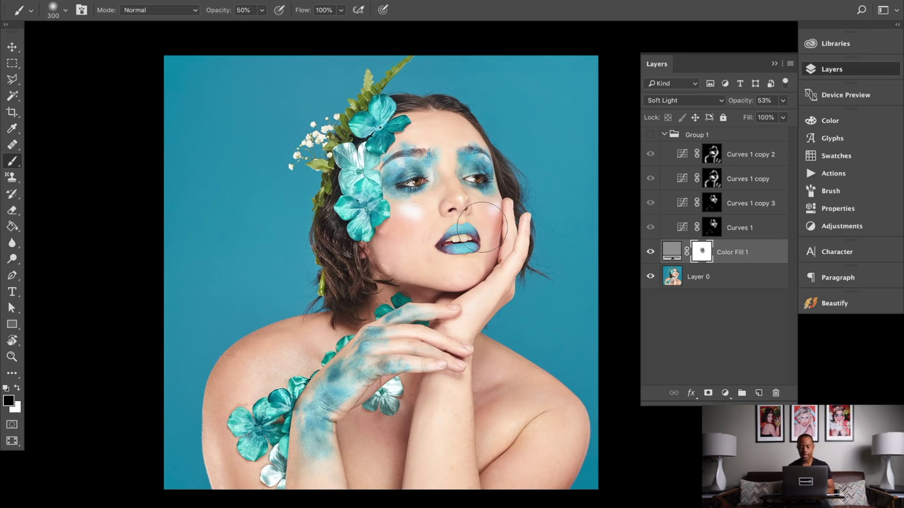
- Toggle the visibility of Group 1 to compare the portrait with and without its curves adjustments
{"action": "left_click_drag", "start_coordinate": [506, 223], "coordinate": [483, 237]}
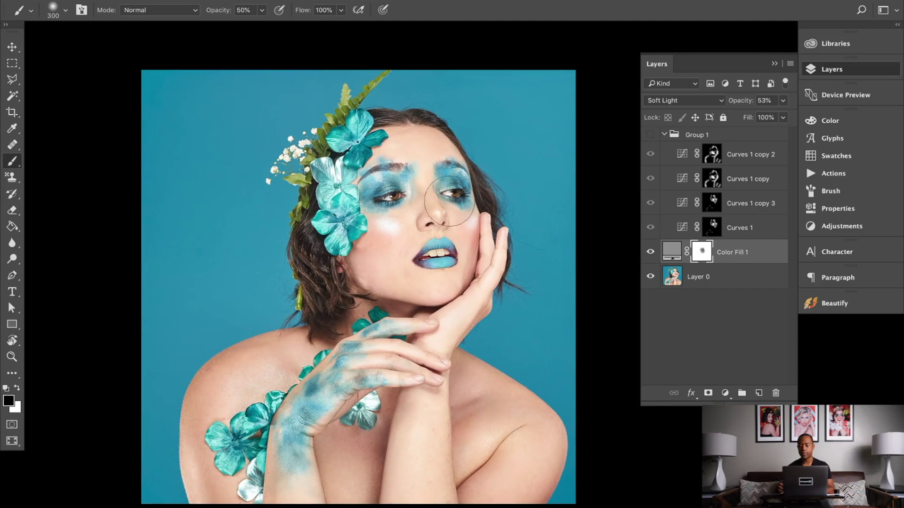
{"action": "left_click", "coordinate": [650, 135]}
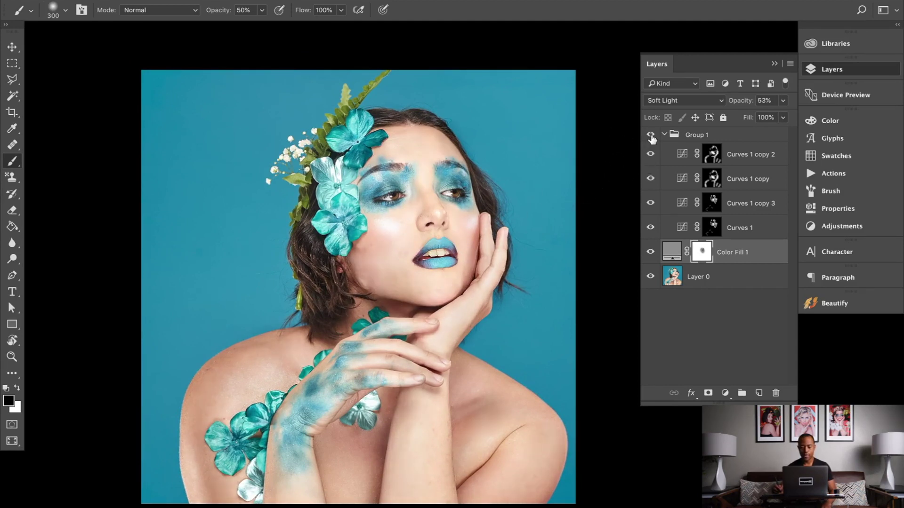
{"action": "left_click", "coordinate": [651, 135]}
{"action": "left_click", "coordinate": [650, 135]}
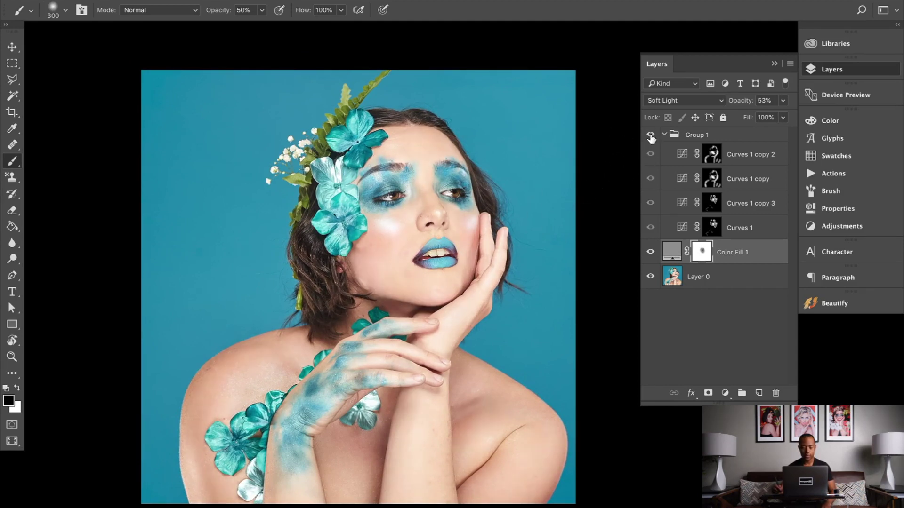
{"action": "left_click", "coordinate": [651, 135]}
{"action": "left_click", "coordinate": [651, 135]}
{"action": "left_click", "coordinate": [651, 136]}
{"action": "left_click", "coordinate": [651, 136]}
{"action": "left_click", "coordinate": [651, 136]}
{"action": "left_click", "coordinate": [651, 136]}
{"action": "left_click", "coordinate": [651, 136]}
{"action": "left_click", "coordinate": [650, 136]}
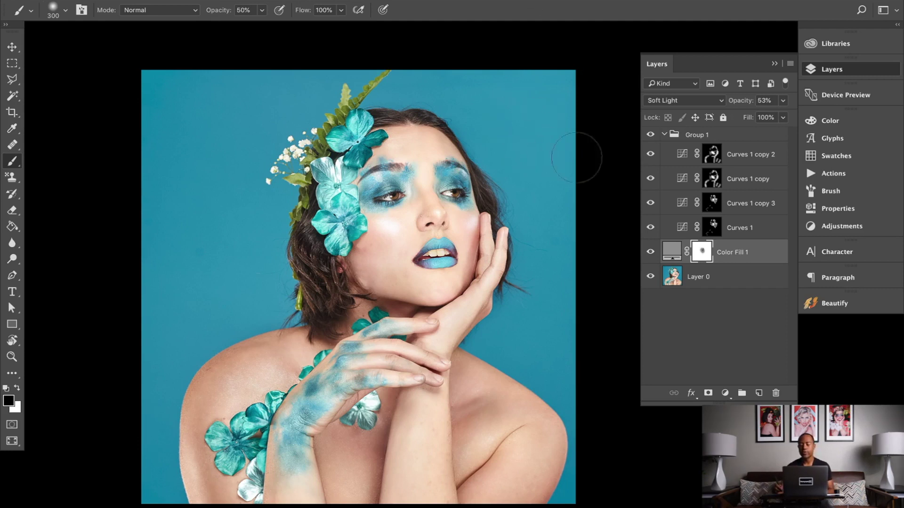
{"action": "left_click", "coordinate": [649, 136]}
{"action": "left_click", "coordinate": [649, 135]}
{"action": "left_click", "coordinate": [649, 136]}
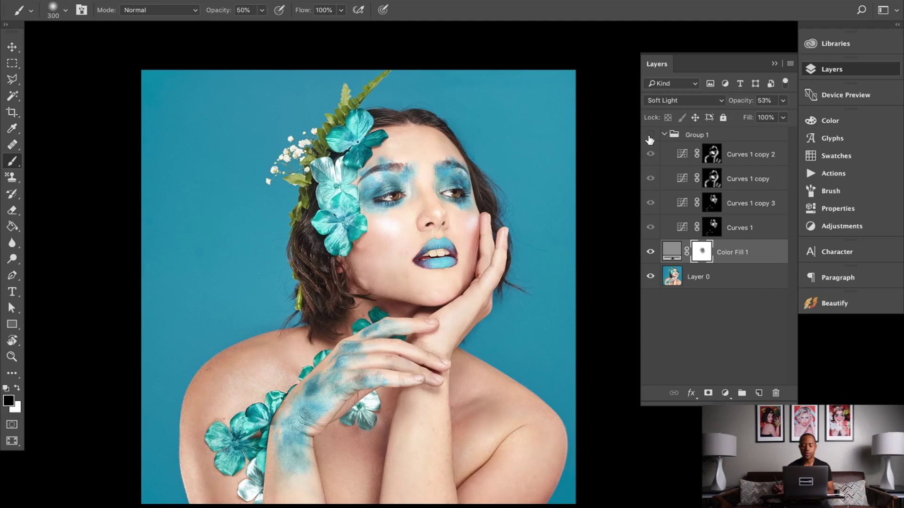
{"action": "left_click", "coordinate": [649, 136]}
{"action": "left_click", "coordinate": [649, 136]}
{"action": "left_click", "coordinate": [649, 135]}
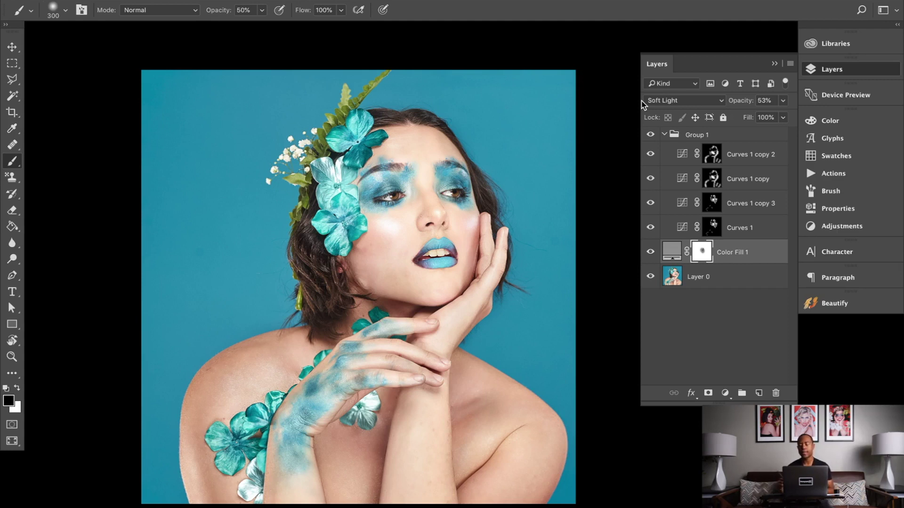
{"action": "left_click", "coordinate": [651, 137]}
{"action": "left_click", "coordinate": [651, 136]}
{"action": "left_click", "coordinate": [651, 136]}
{"action": "left_click", "coordinate": [652, 136]}
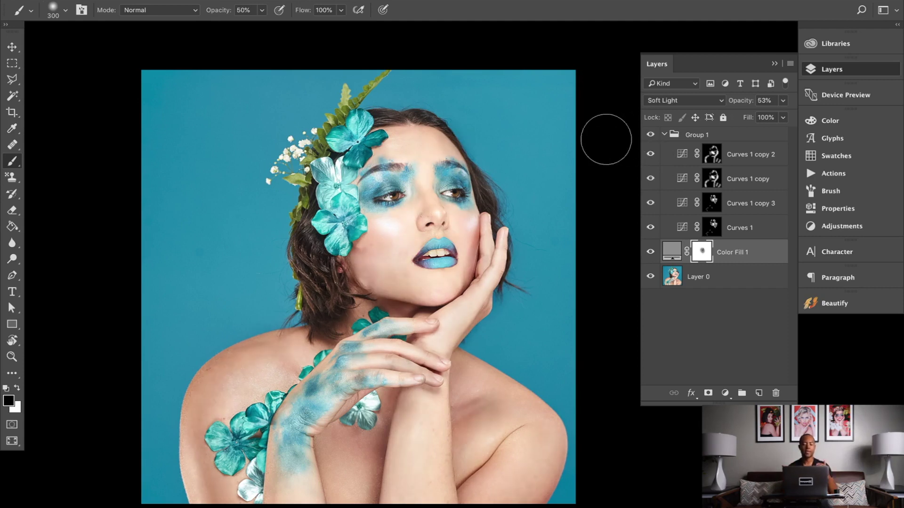
{"action": "left_click", "coordinate": [650, 136]}
{"action": "left_click", "coordinate": [651, 136]}
- Collapse Group 1 and hide both it and the Color Fill 1 layer
{"action": "left_click", "coordinate": [664, 135]}
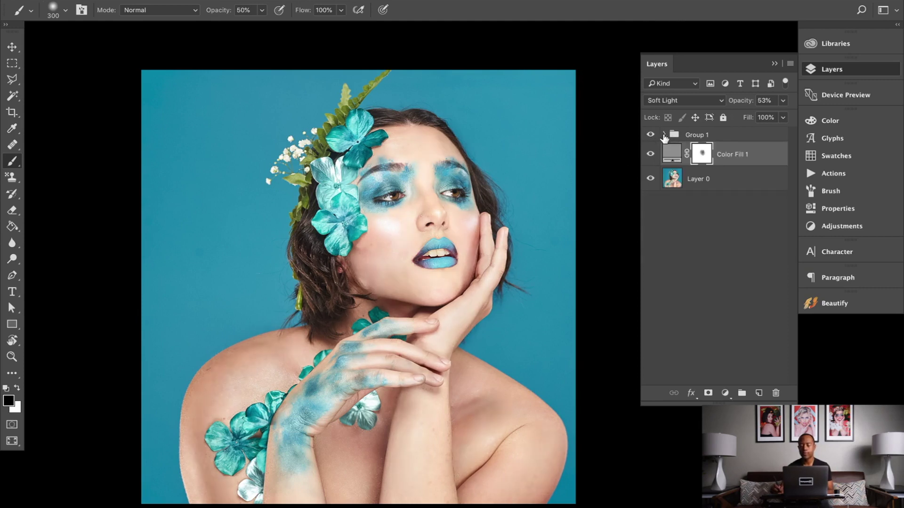
{"action": "left_click", "coordinate": [650, 136]}
{"action": "left_click", "coordinate": [652, 154]}
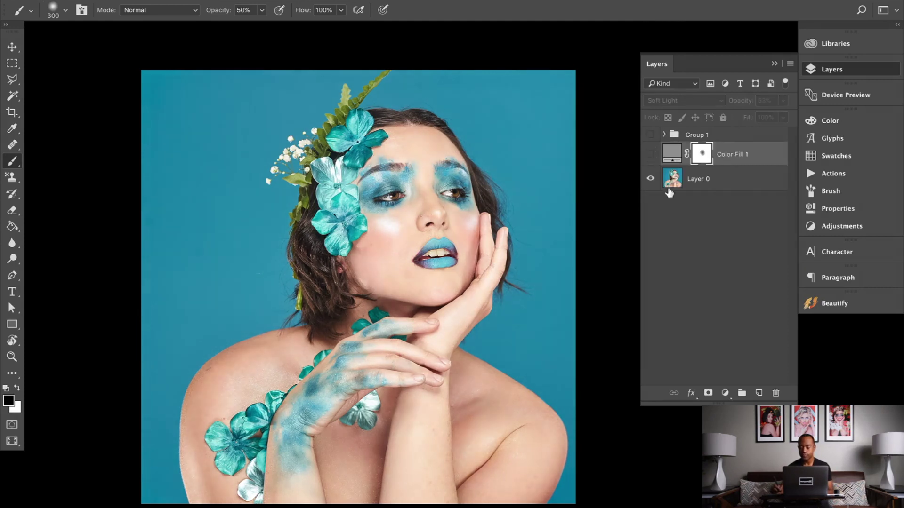
- Add a Curves adjustment above Layer 0 and brighten its midtones with a point at input 111, output 144
{"action": "left_click", "coordinate": [701, 180]}
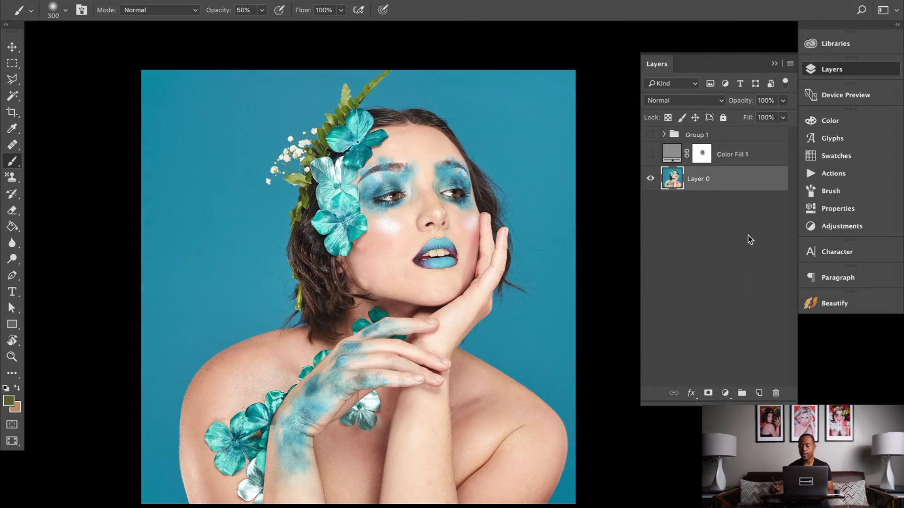
{"action": "left_click", "coordinate": [725, 394]}
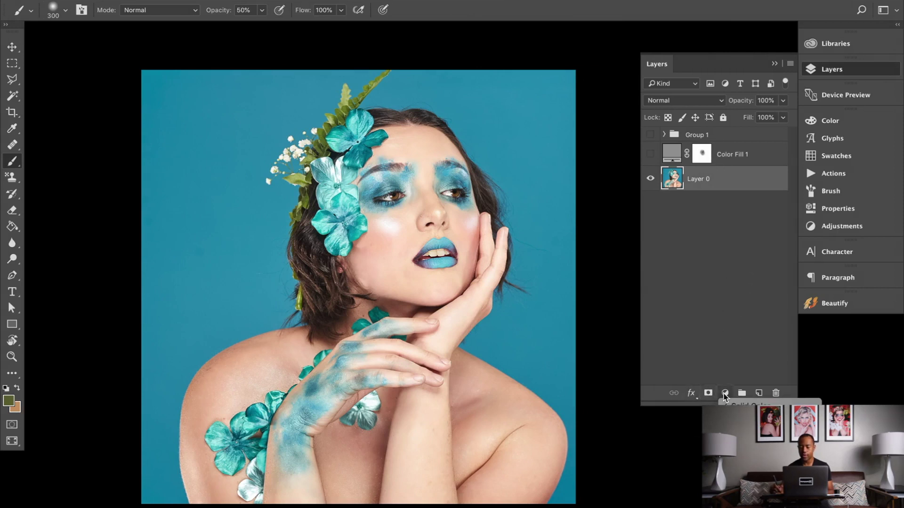
{"action": "left_click", "coordinate": [739, 472]}
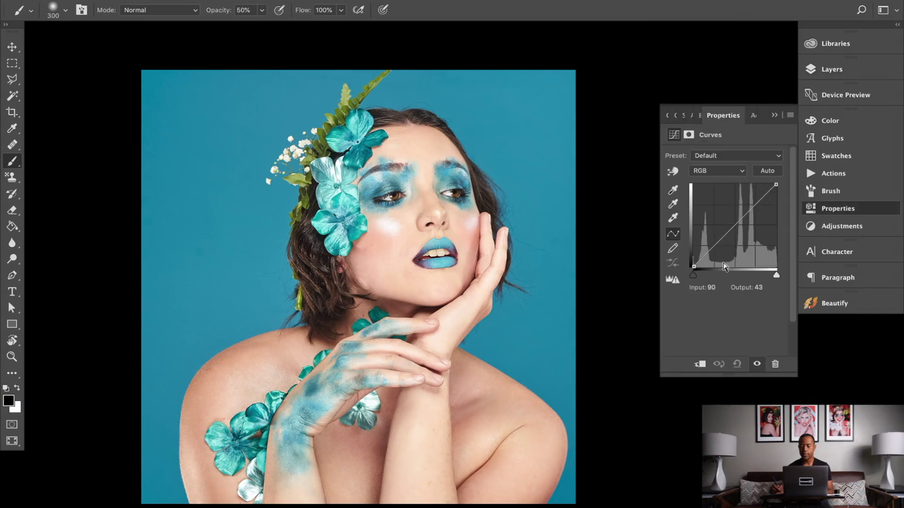
{"action": "left_click", "coordinate": [735, 226]}
{"action": "left_click_drag", "start_coordinate": [735, 226], "coordinate": [729, 220]}
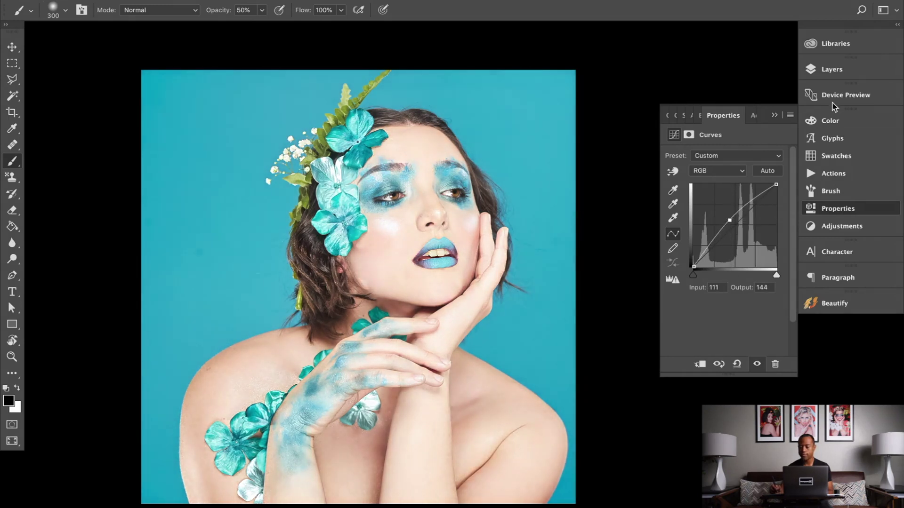
- Replace the Curves 2 layer's white mask with a black one and set the layer's blend mode to Luminosity
{"action": "left_click", "coordinate": [832, 71]}
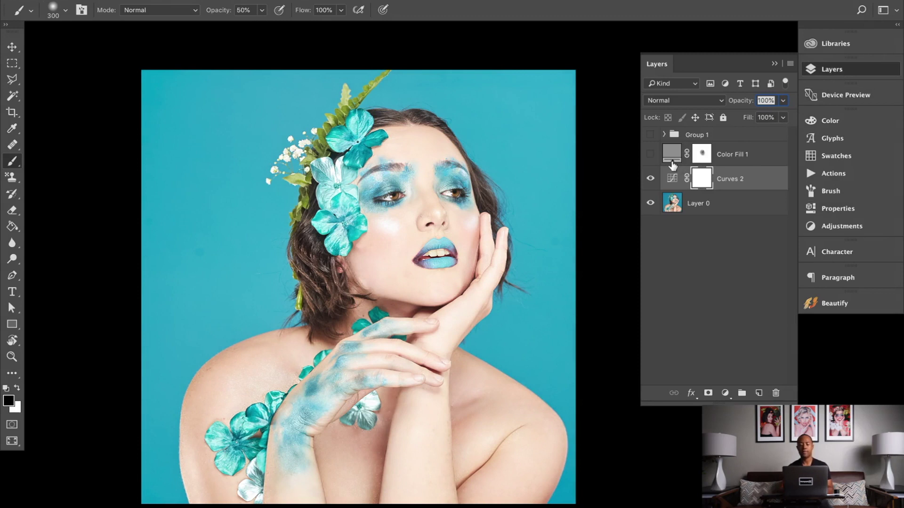
{"action": "right_click", "coordinate": [699, 179]}
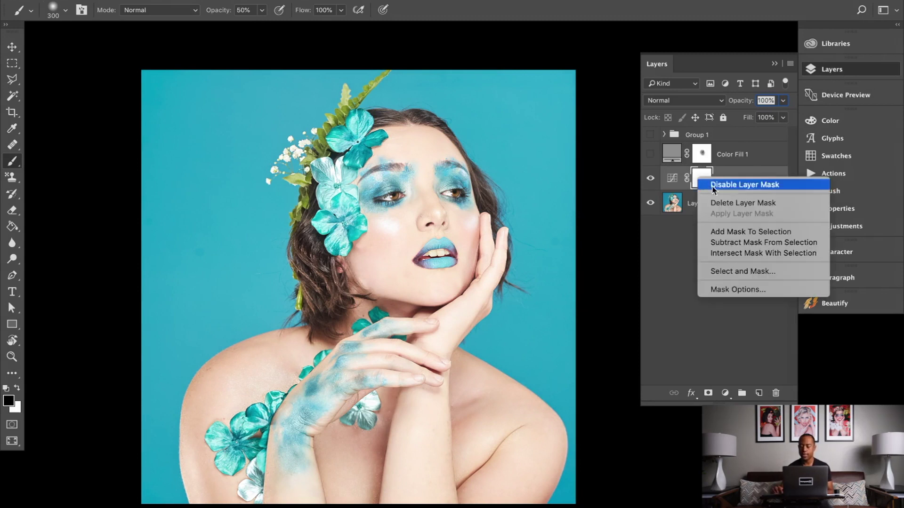
{"action": "left_click", "coordinate": [750, 203]}
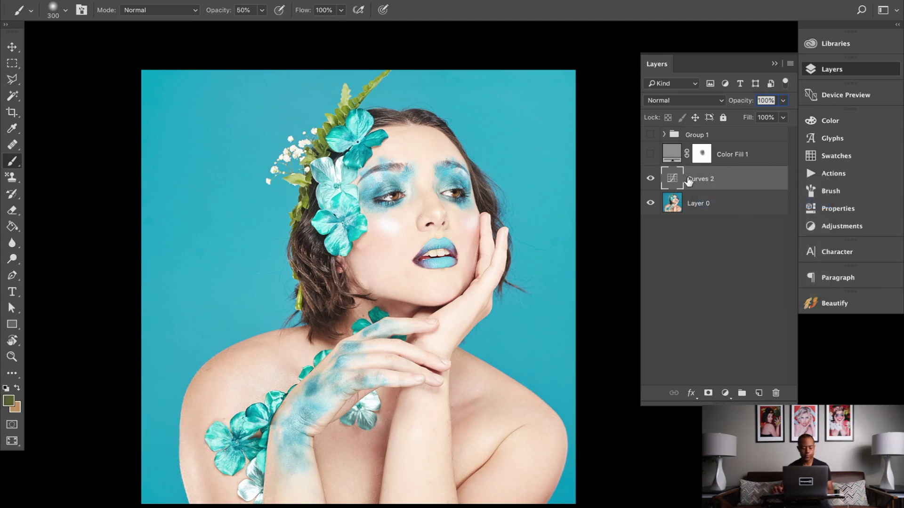
{"action": "left_click", "coordinate": [708, 393], "text": "alt"}
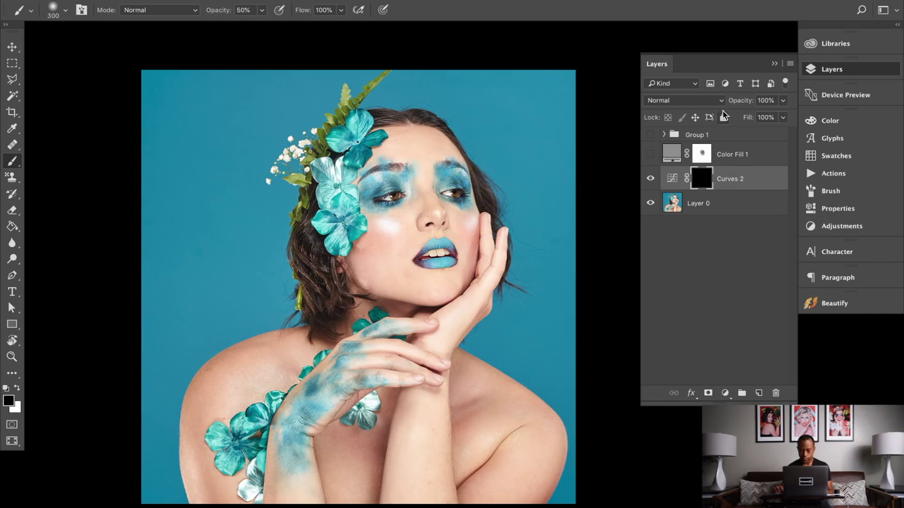
{"action": "left_click", "coordinate": [698, 101]}
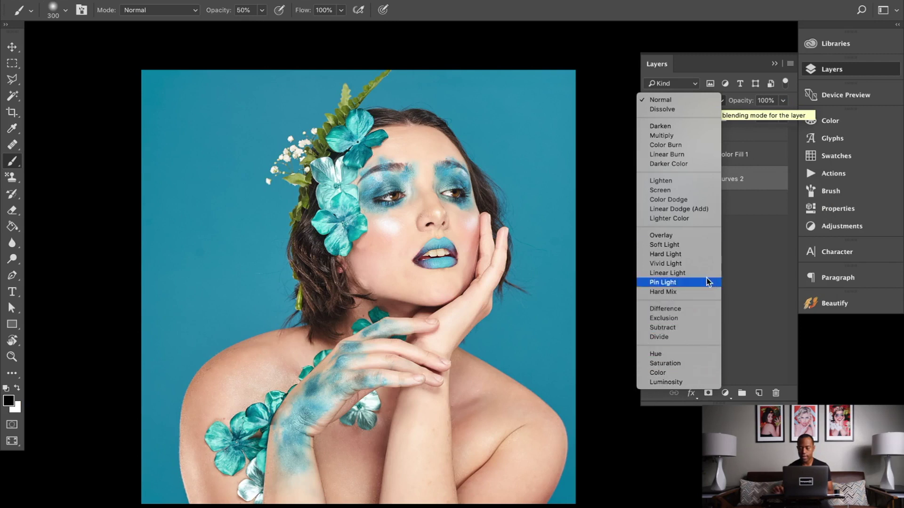
{"action": "left_click", "coordinate": [670, 382]}
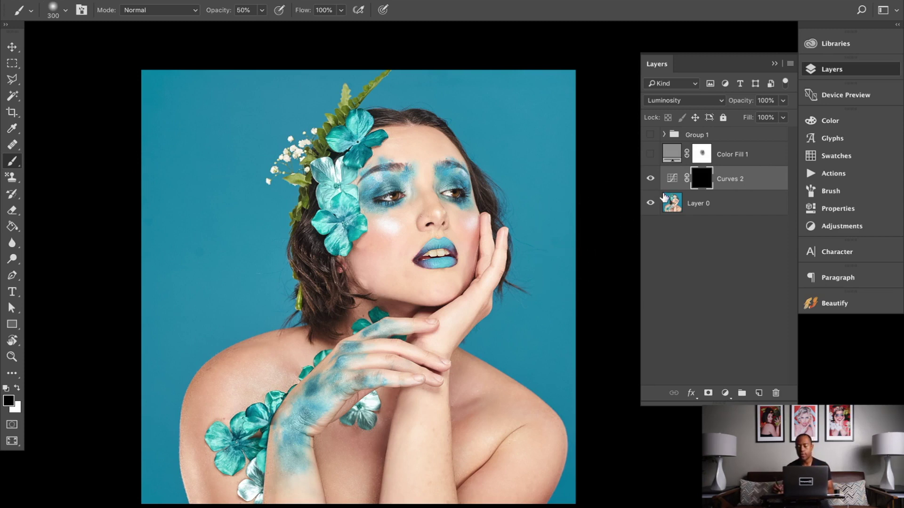
- Duplicate Curves 2 as Curves 2 copy and darken the copy by moving its curve point to input 142, output 107
{"action": "right_click", "coordinate": [743, 189]}
{"action": "left_click", "coordinate": [629, 102]}
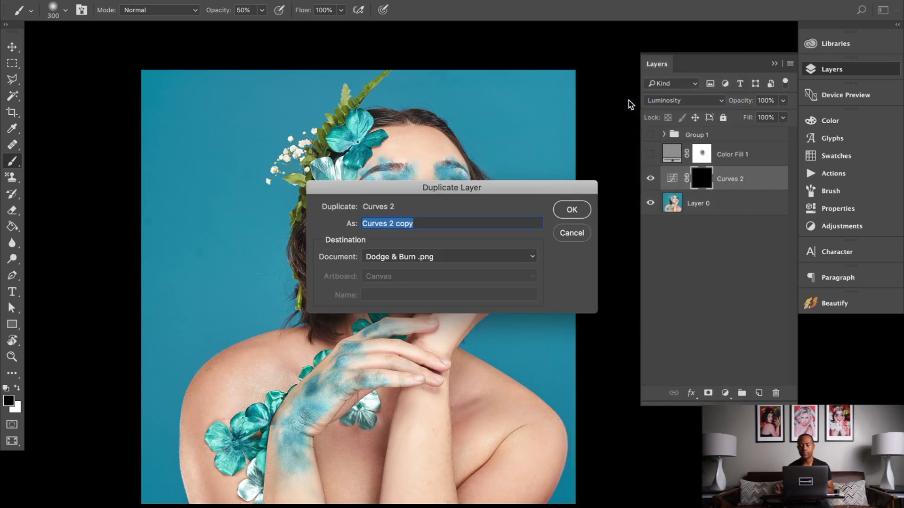
{"action": "left_click", "coordinate": [569, 211]}
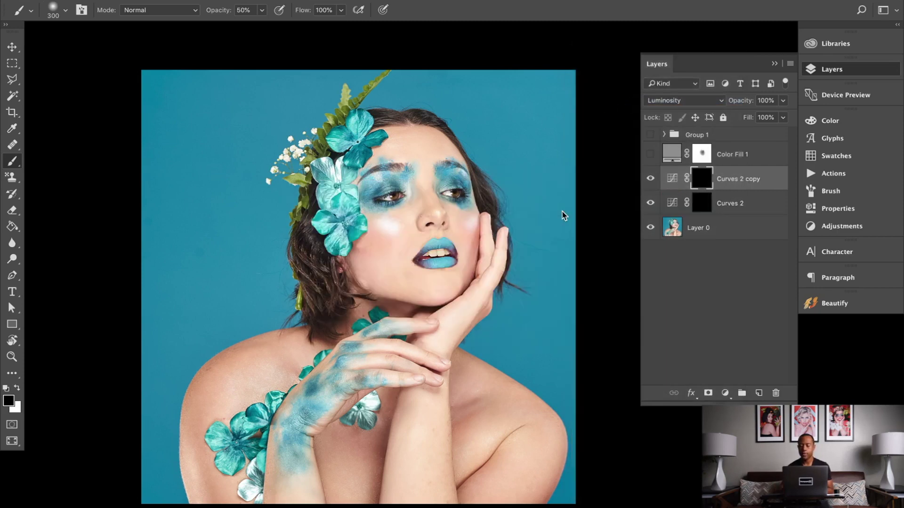
{"action": "double_click", "coordinate": [673, 179]}
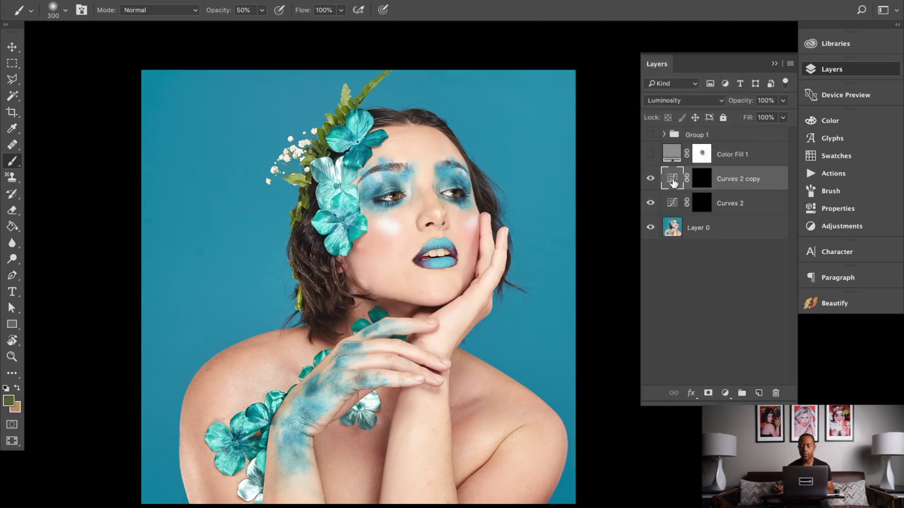
{"action": "left_click_drag", "start_coordinate": [729, 219], "coordinate": [740, 232]}
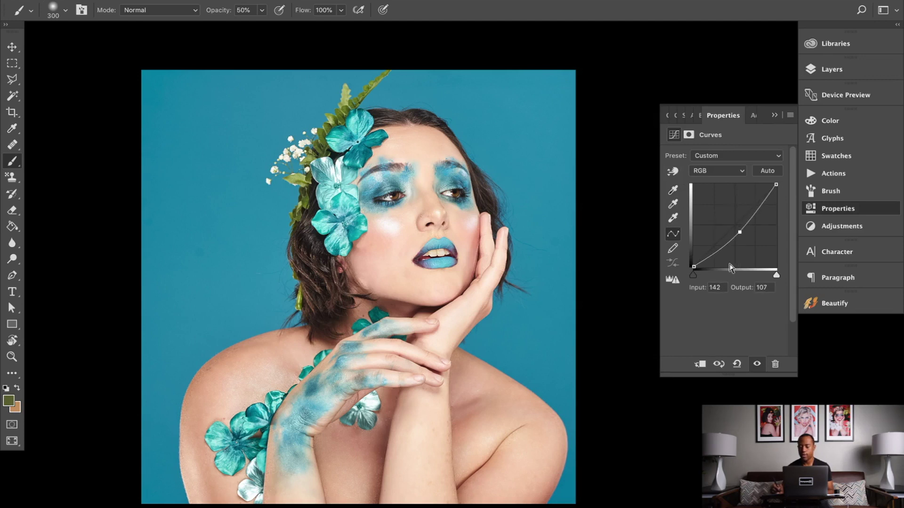
{"action": "left_click", "coordinate": [824, 71]}
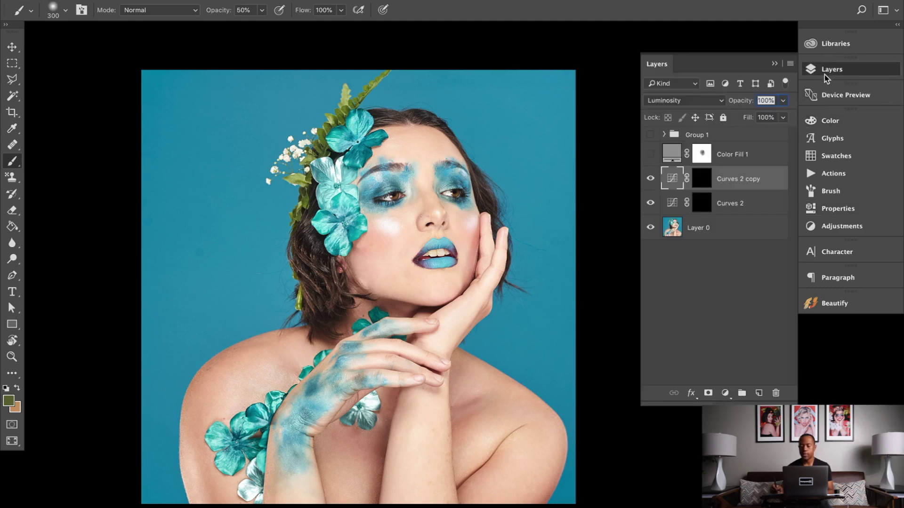
- Target the Curves 2 layer mask and choose a soft round 80 px brush with 0% hardness
{"action": "left_click", "coordinate": [704, 207]}
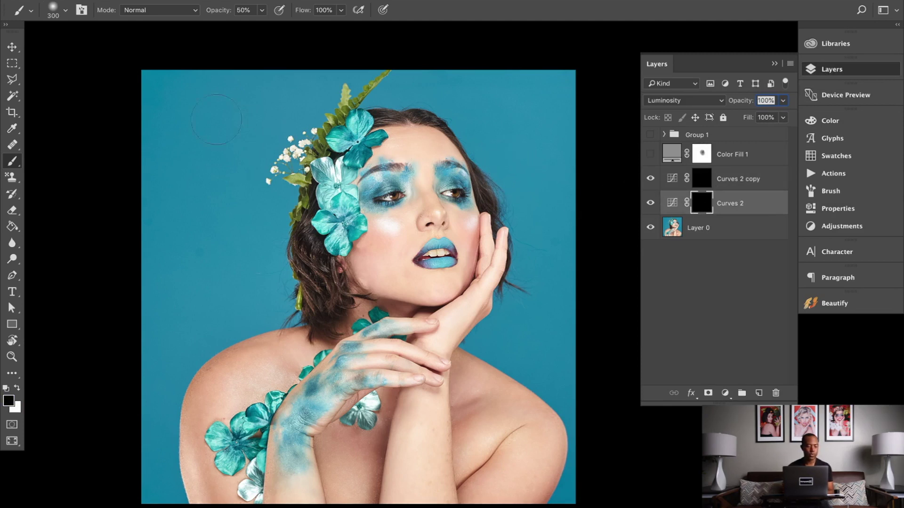
{"action": "left_click", "coordinate": [59, 14]}
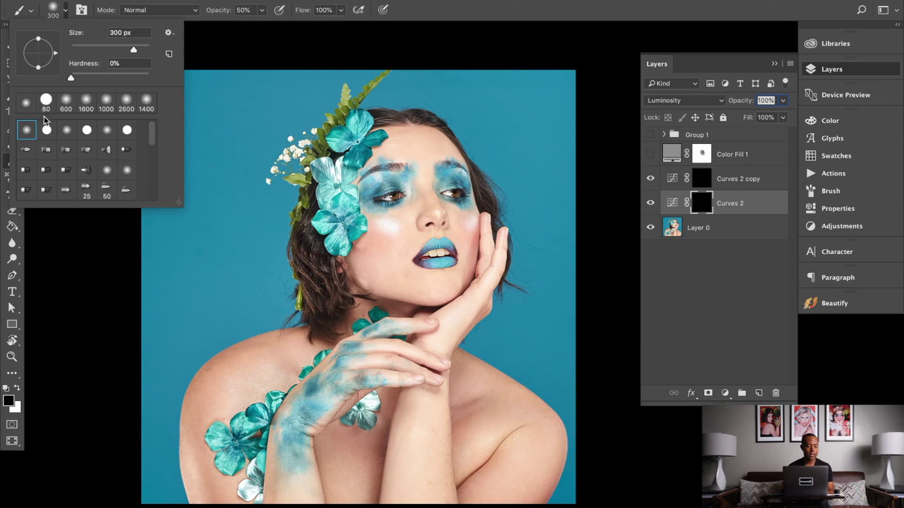
{"action": "left_click", "coordinate": [46, 104]}
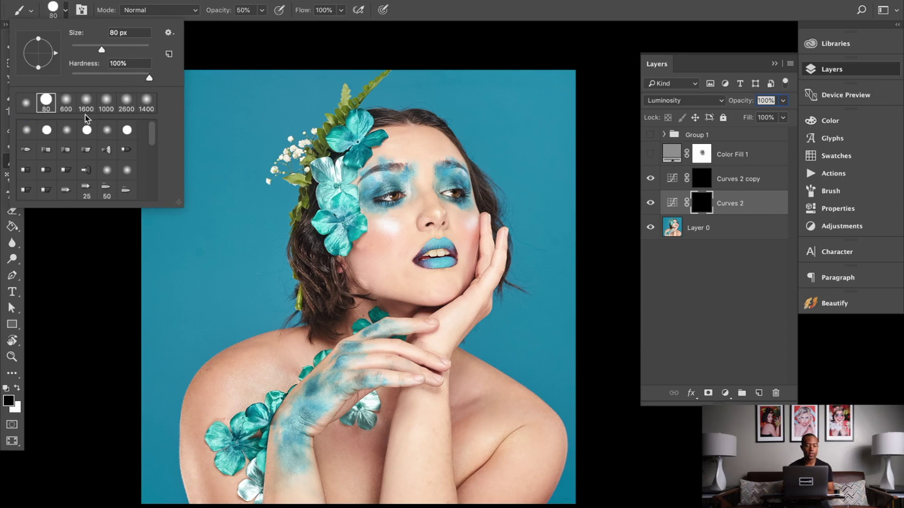
{"action": "left_click", "coordinate": [27, 103]}
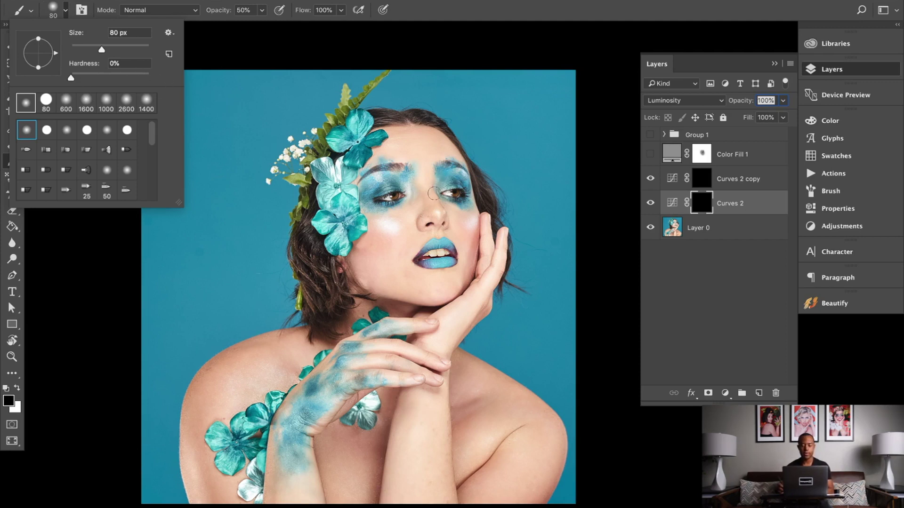
{"action": "left_click", "coordinate": [426, 162]}
- Enlarge the soft brush to 250 px
{"action": "key", "text": "bracketright"}
{"action": "key", "text": "bracketright"}
{"action": "key", "text": "bracketright"}
{"action": "key", "text": "bracketright"}
{"action": "key", "text": "bracketright"}
{"action": "key", "text": "bracketright"}
{"action": "key", "text": "bracketright"}
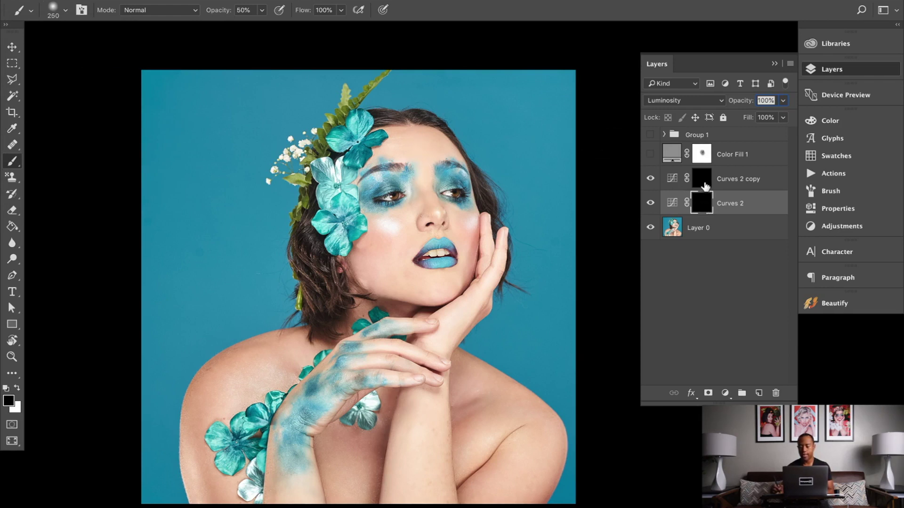
- Reduce the brush size to 90 px with the Curves 2 mask as the active target
{"action": "left_click", "coordinate": [705, 185]}
{"action": "left_click", "coordinate": [703, 203]}
{"action": "key", "text": "bracketleft"}
{"action": "key", "text": "bracketleft"}
{"action": "key", "text": "bracketleft"}
{"action": "key", "text": "bracketleft"}
{"action": "key", "text": "bracketleft"}
{"action": "key", "text": "bracketleft"}
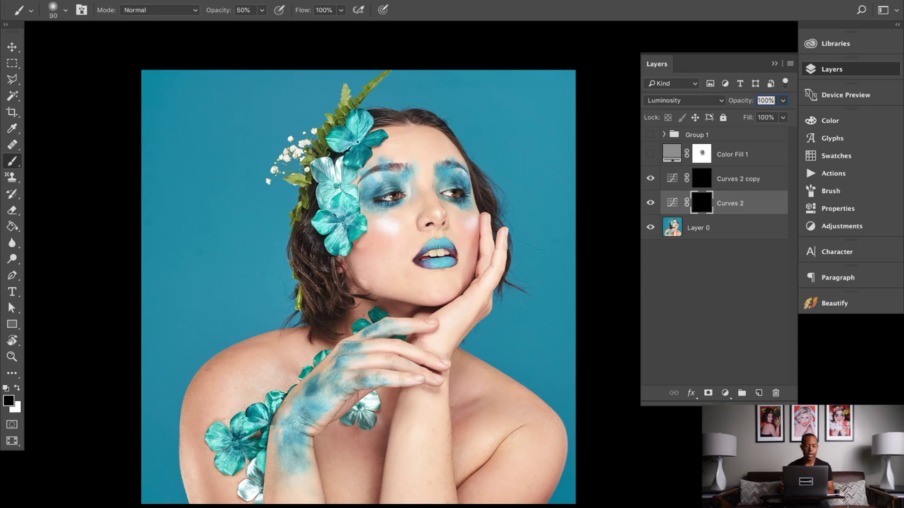
- Examine the brush opacity and the Curves 2 layer opacity sliders
{"action": "left_click", "coordinate": [263, 11]}
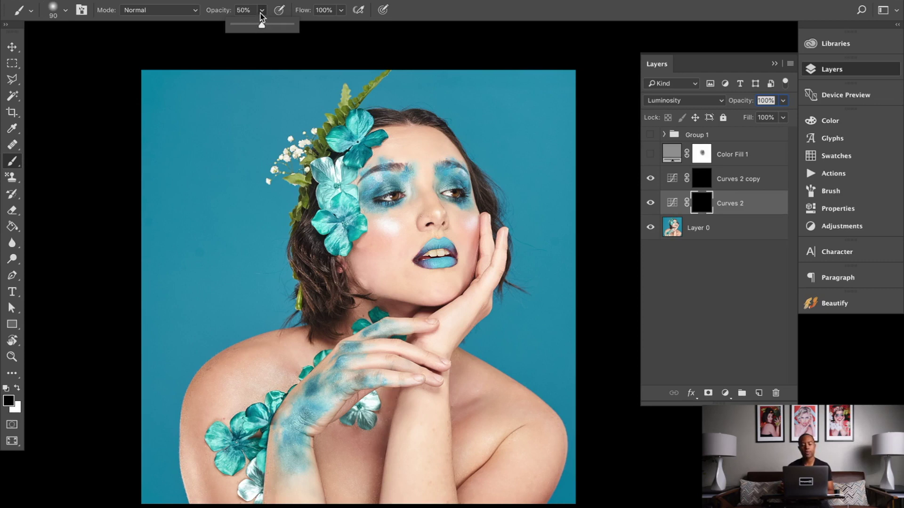
{"action": "left_click_drag", "start_coordinate": [263, 28], "coordinate": [262, 29]}
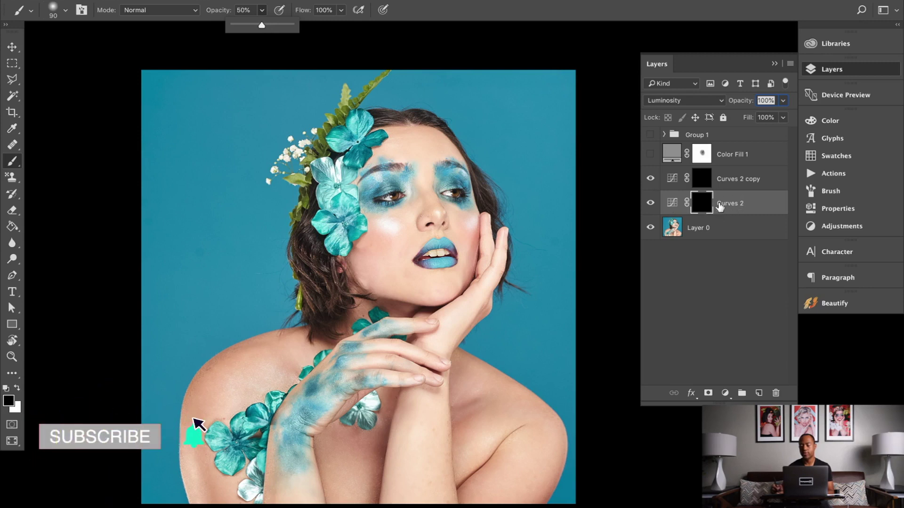
{"action": "left_click", "coordinate": [783, 101]}
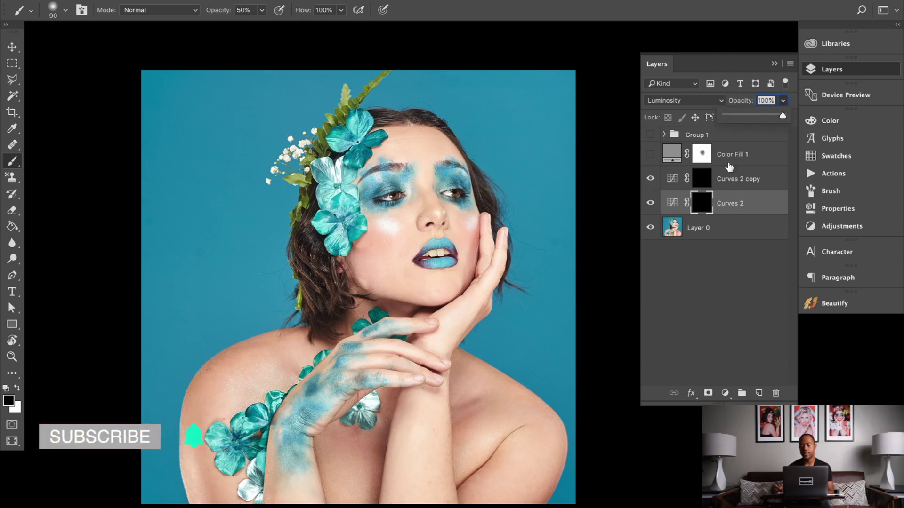
{"action": "left_click", "coordinate": [406, 150]}
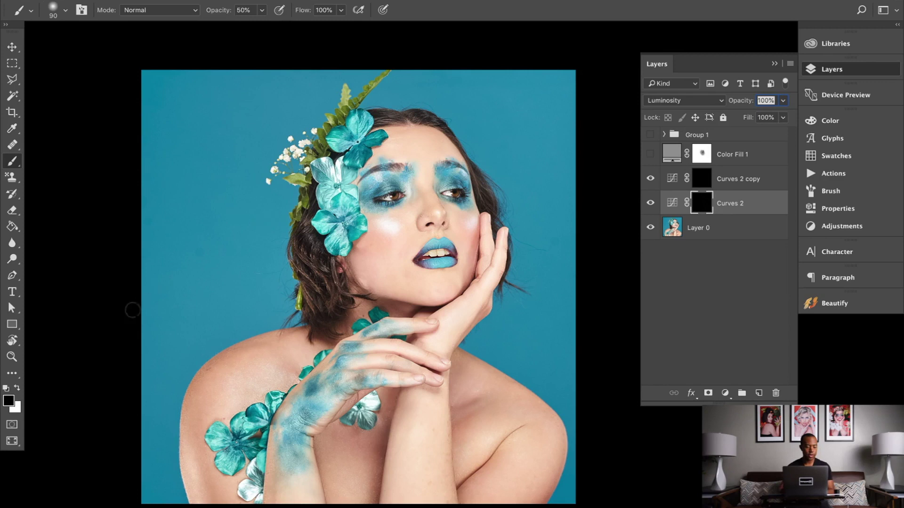
- Paint white on the Curves 2 mask with the 90 px soft brush to brighten the forehead and nose bridge
{"action": "left_click", "coordinate": [18, 388]}
{"action": "mouse_move", "coordinate": [400, 140]}
{"action": "left_mouse_down"}
{"action": "mouse_move", "coordinate": [436, 150]}
{"action": "mouse_move", "coordinate": [424, 153]}
{"action": "mouse_move", "coordinate": [432, 194]}
{"action": "left_mouse_up"}
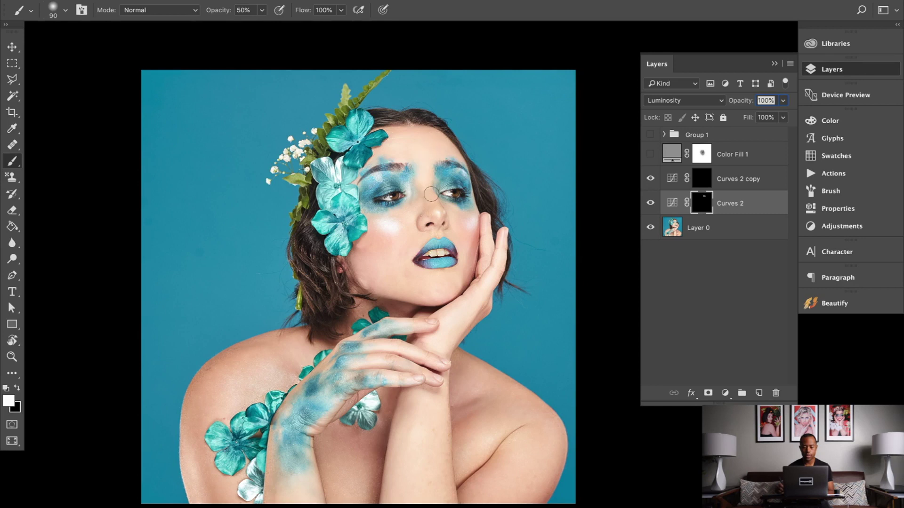
{"action": "mouse_move", "coordinate": [399, 132]}
{"action": "left_mouse_down"}
{"action": "mouse_move", "coordinate": [432, 133]}
{"action": "mouse_move", "coordinate": [426, 165]}
{"action": "mouse_move", "coordinate": [430, 197]}
{"action": "left_mouse_up"}
- Brighten the cheeks below both eyes on the Curves 2 mask, using the soft brush at 50 to 70 px
{"action": "key", "text": "bracketleft"}
{"action": "key", "text": "bracketleft"}
{"action": "key", "text": "bracketleft"}
{"action": "key", "text": "bracketleft"}
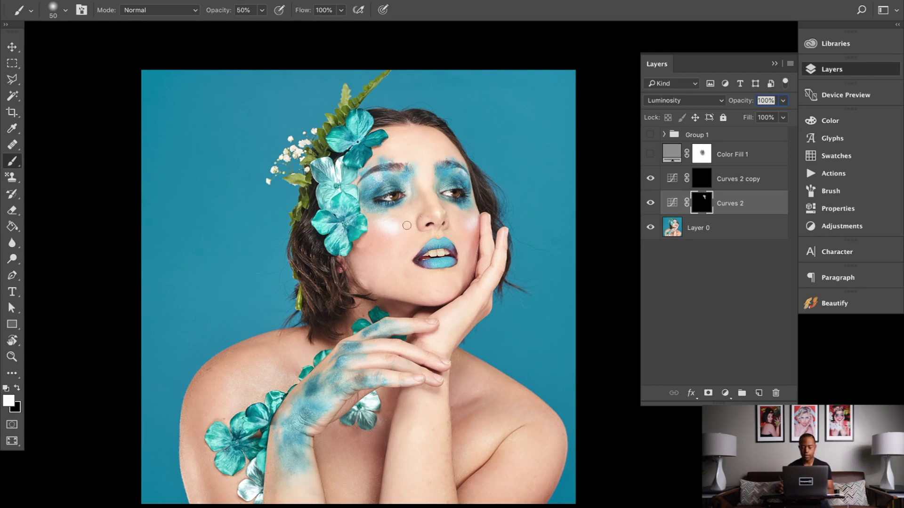
{"action": "key", "text": "bracketright"}
{"action": "key", "text": "bracketright"}
{"action": "key", "text": "bracketright"}
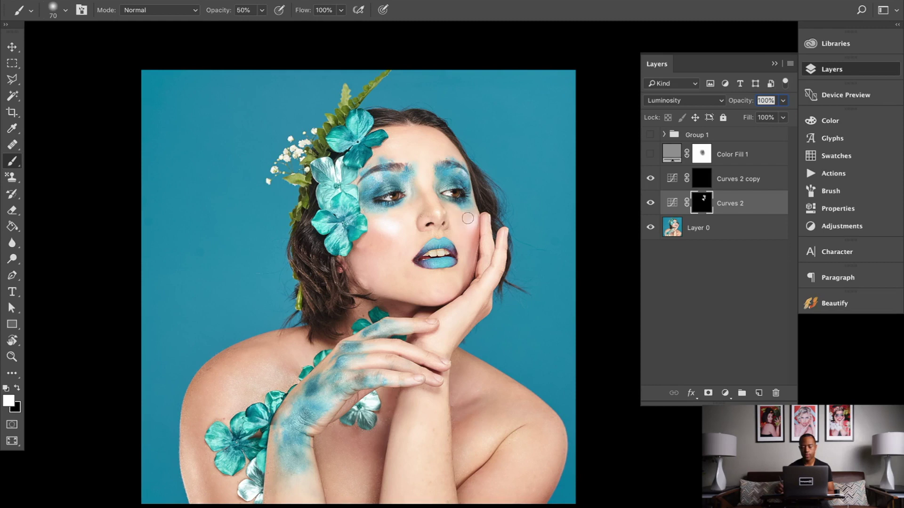
- Brighten the area just above the upper lip on the Curves 2 mask with a 30 px brush
{"action": "key", "text": "bracketleft"}
{"action": "key", "text": "bracketleft"}
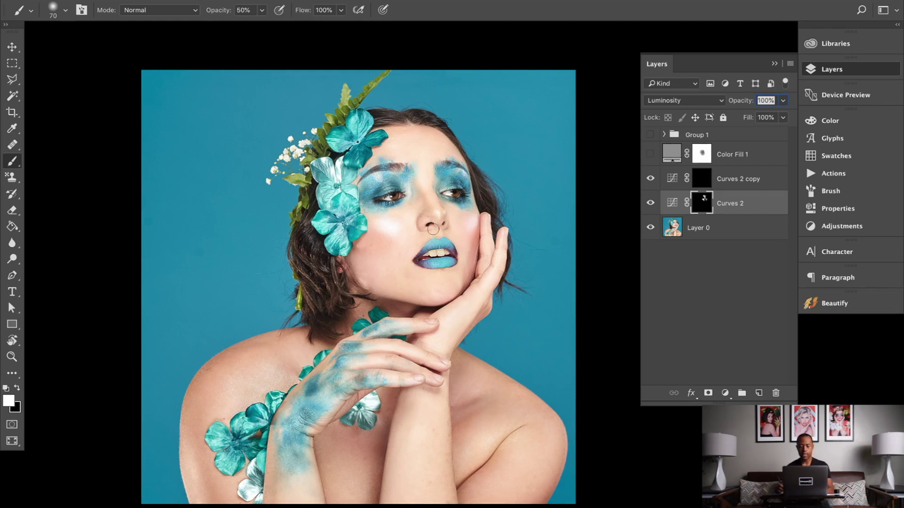
{"action": "scroll", "coordinate": [441, 221], "scroll_direction": "up", "scroll_amount": 10}
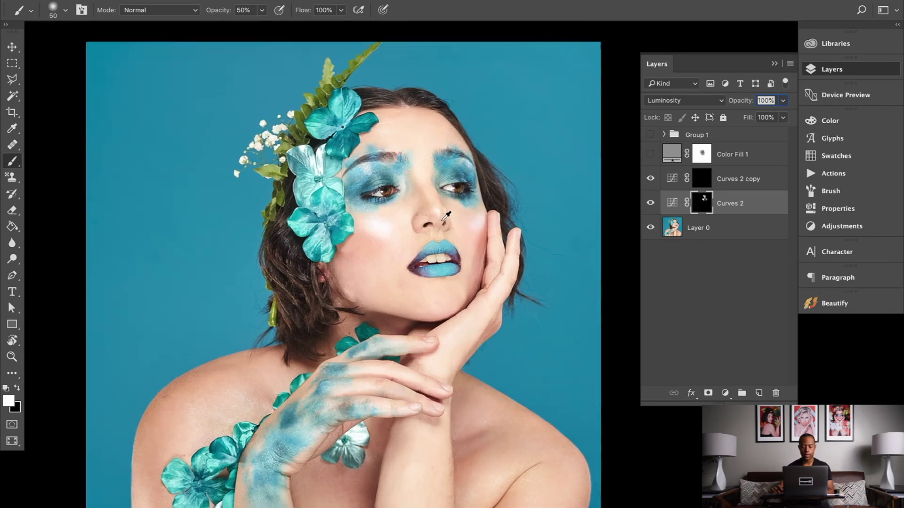
{"action": "key", "text": "bracketleft"}
{"action": "key", "text": "bracketleft"}
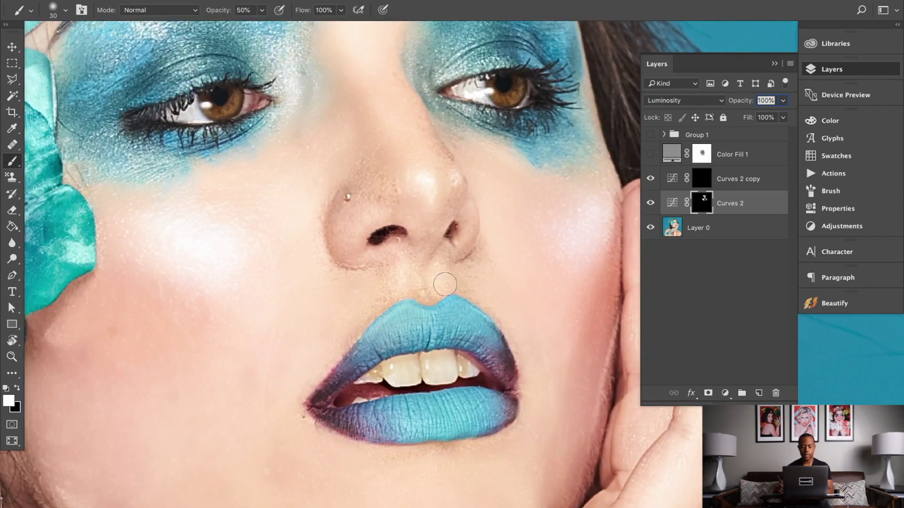
{"action": "key", "text": "bracketleft"}
{"action": "key", "text": "bracketleft"}
{"action": "key", "text": "bracketleft"}
- Brighten the teeth on the Curves 2 mask, using the brush at 40 px and at 25 px for the smaller parts
{"action": "key", "text": "bracketright"}
{"action": "key", "text": "bracketright"}
{"action": "key", "text": "bracketright"}
{"action": "key", "text": "bracketright"}
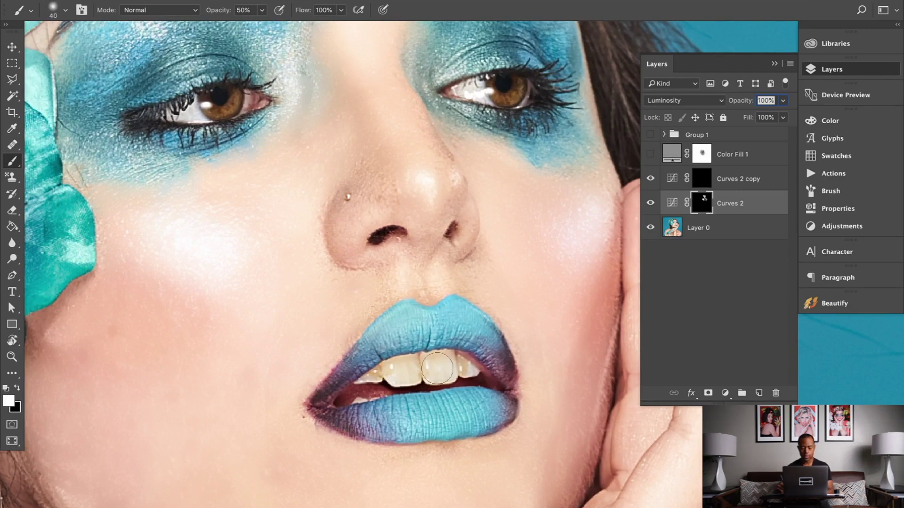
{"action": "key", "text": "bracketleft"}
{"action": "key", "text": "bracketleft"}
{"action": "key", "text": "bracketleft"}
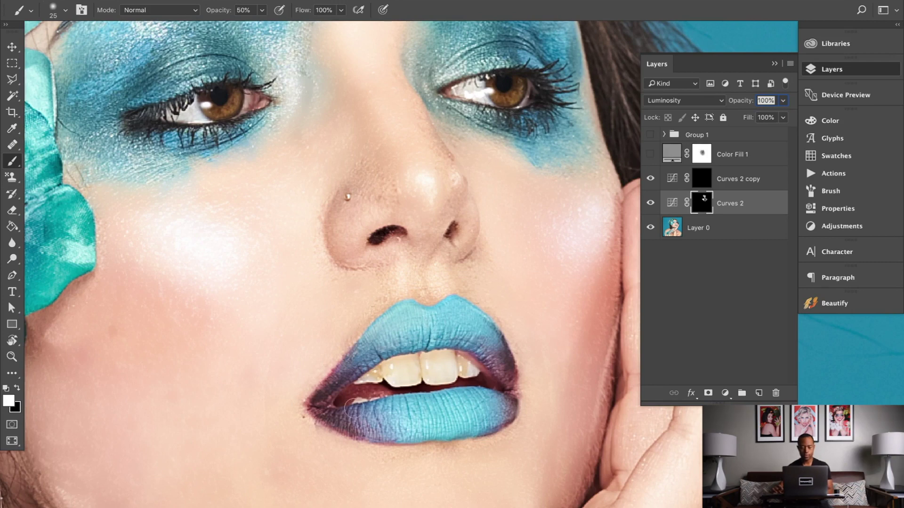
- Brighten the chin on the Curves 2 mask with the soft brush enlarged to 100 px
{"action": "scroll", "coordinate": [354, 408], "scroll_direction": "down", "scroll_amount": 3}
{"action": "scroll", "coordinate": [360, 403], "scroll_direction": "down", "scroll_amount": 5}
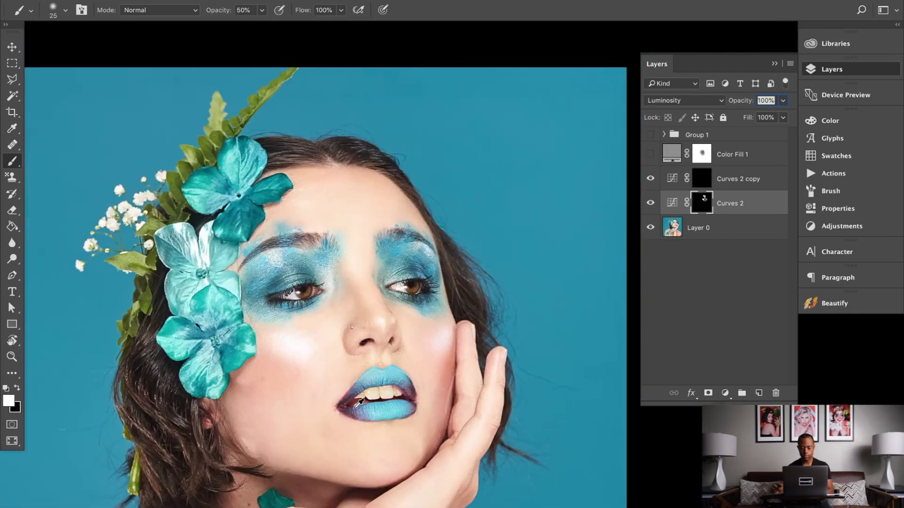
{"action": "left_click_drag", "start_coordinate": [496, 334], "coordinate": [536, 192]}
{"action": "key", "text": "bracketright"}
{"action": "key", "text": "bracketright"}
{"action": "key", "text": "bracketright"}
{"action": "key", "text": "bracketright"}
{"action": "key", "text": "bracketright"}
{"action": "key", "text": "bracketright"}
{"action": "key", "text": "bracketright"}
{"action": "key", "text": "bracketright"}
{"action": "key", "text": "bracketright"}
{"action": "key", "text": "bracketright"}
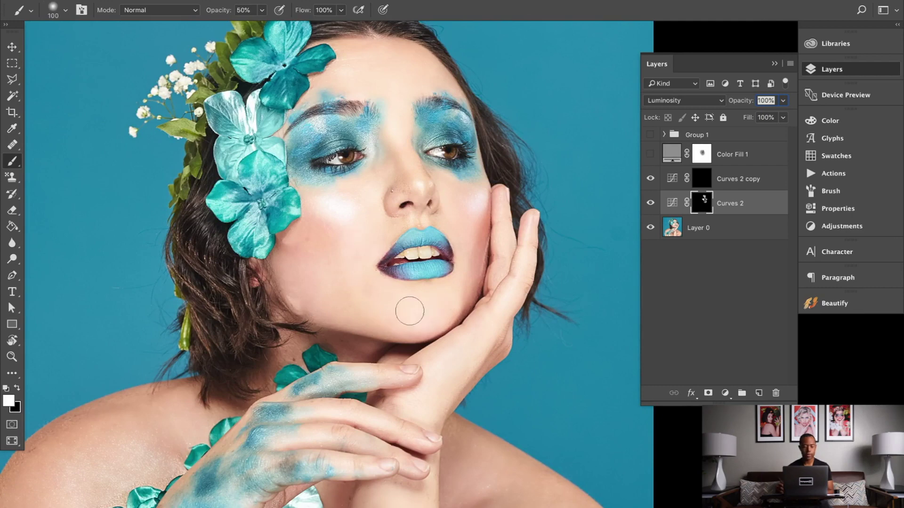
- Brighten the hair beside the cheek on the Curves 2 mask with the brush reduced to 40 px
{"action": "left_click_drag", "start_coordinate": [314, 243], "coordinate": [323, 295]}
{"action": "mouse_move", "coordinate": [311, 170]}
{"action": "left_mouse_down"}
{"action": "mouse_move", "coordinate": [323, 237]}
{"action": "mouse_move", "coordinate": [320, 221]}
{"action": "left_mouse_up"}
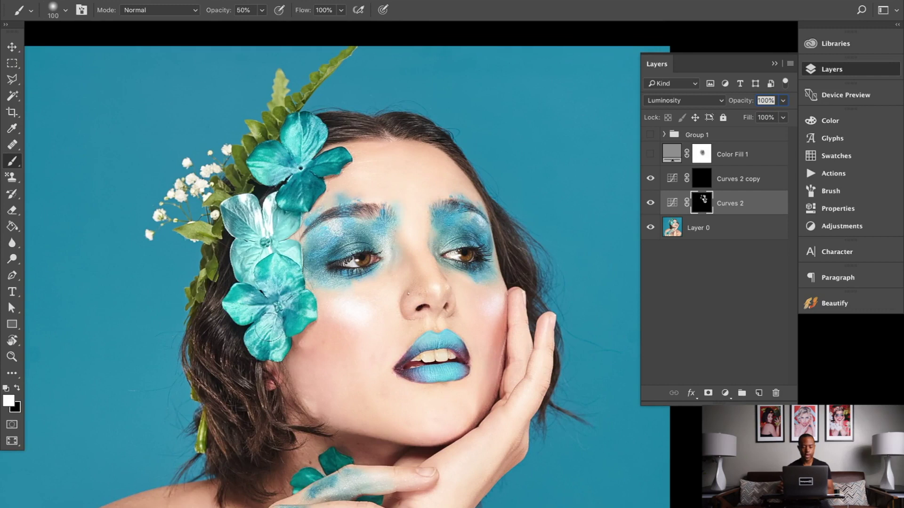
{"action": "key", "text": "["}
{"action": "key", "text": "["}
{"action": "key", "text": "["}
{"action": "key", "text": "["}
{"action": "key", "text": "["}
{"action": "key", "text": "bracketleft"}
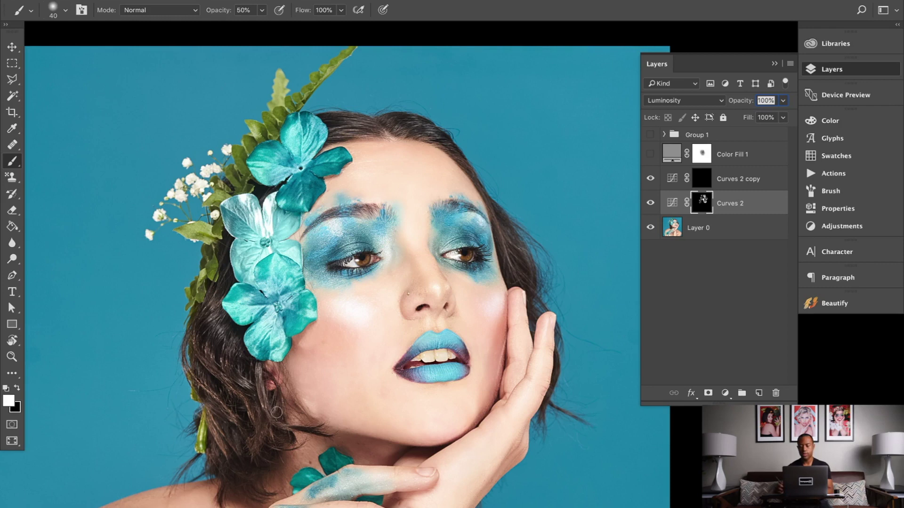
- Compare the portrait with the Curves 2 layer hidden and shown
{"action": "left_click", "coordinate": [650, 204]}
{"action": "left_click", "coordinate": [650, 204]}
{"action": "left_click", "coordinate": [650, 204]}
{"action": "left_click", "coordinate": [650, 205]}
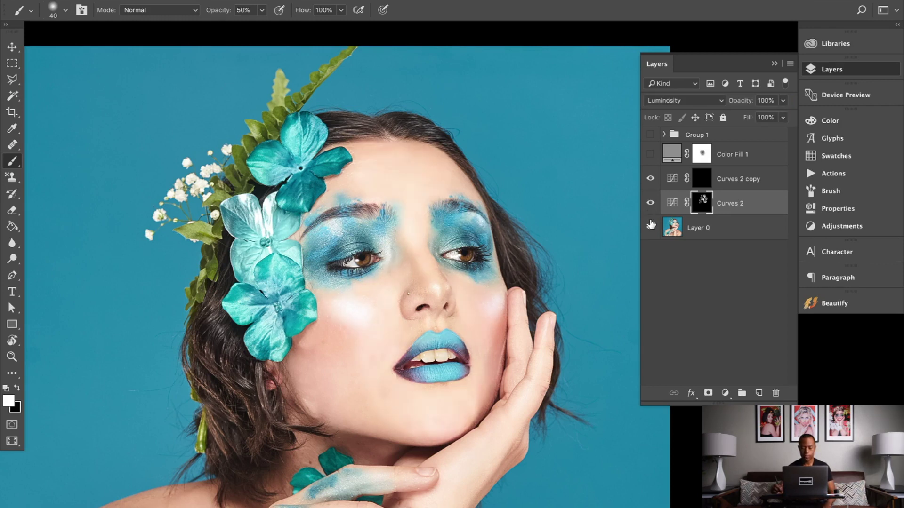
{"action": "left_click", "coordinate": [651, 204]}
{"action": "left_click", "coordinate": [650, 204]}
{"action": "left_click", "coordinate": [651, 204]}
- Darken the eyebrow by painting white on the Curves 2 copy mask, reducing the brush to 30 px for finer strokes
{"action": "left_click", "coordinate": [671, 183]}
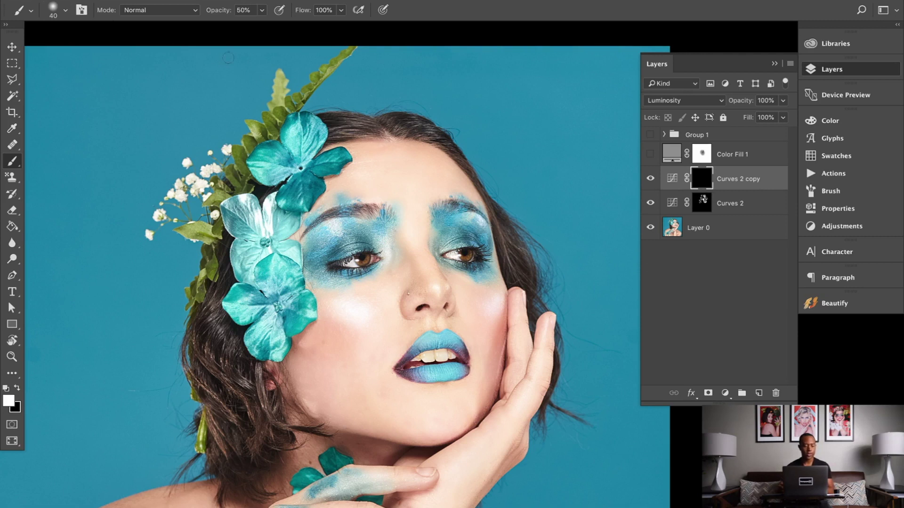
{"action": "left_click_drag", "start_coordinate": [376, 208], "coordinate": [356, 211]}
{"action": "key", "text": "bracketleft"}
{"action": "key", "text": "bracketleft"}
{"action": "key", "text": "bracketleft"}
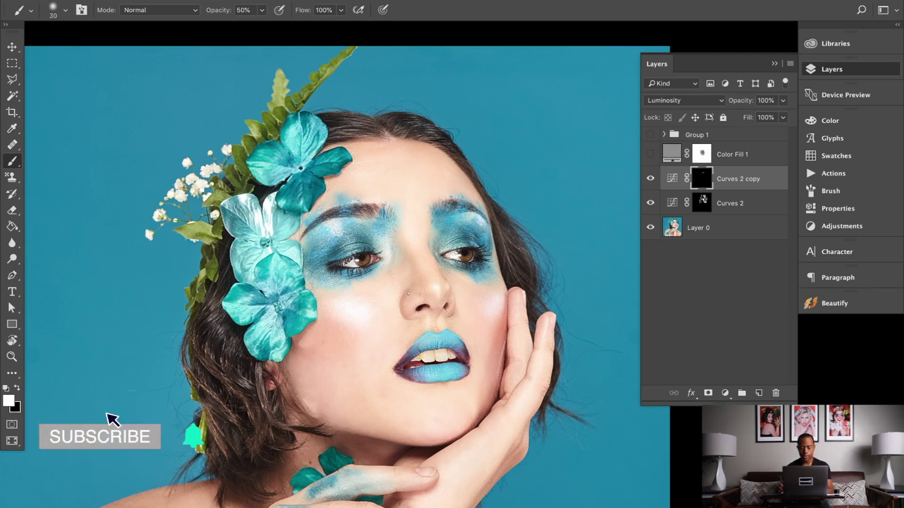
{"action": "key", "text": "bracketleft"}
{"action": "key", "text": "bracketleft"}
{"action": "key", "text": "bracketleft"}
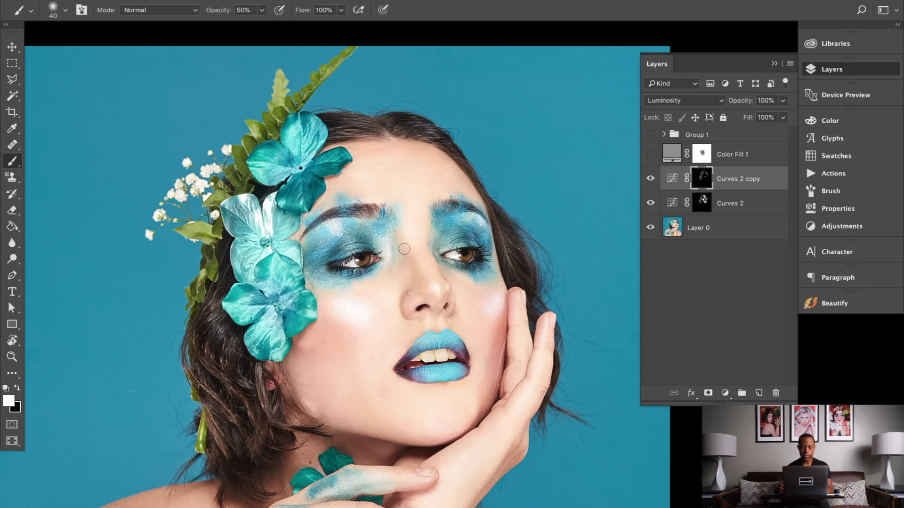
- Darken the side of the nose bridge on the Curves 2 copy mask with a 50 px brush
{"action": "key", "text": "bracketright"}
{"action": "left_click_drag", "start_coordinate": [412, 261], "coordinate": [424, 281]}
{"action": "left_click_drag", "start_coordinate": [399, 217], "coordinate": [400, 242]}
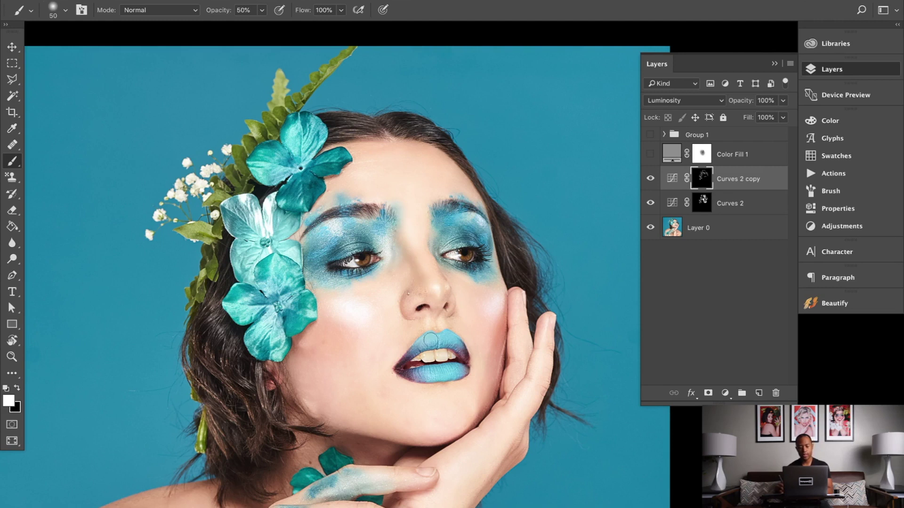
{"action": "key", "text": "bracketleft"}
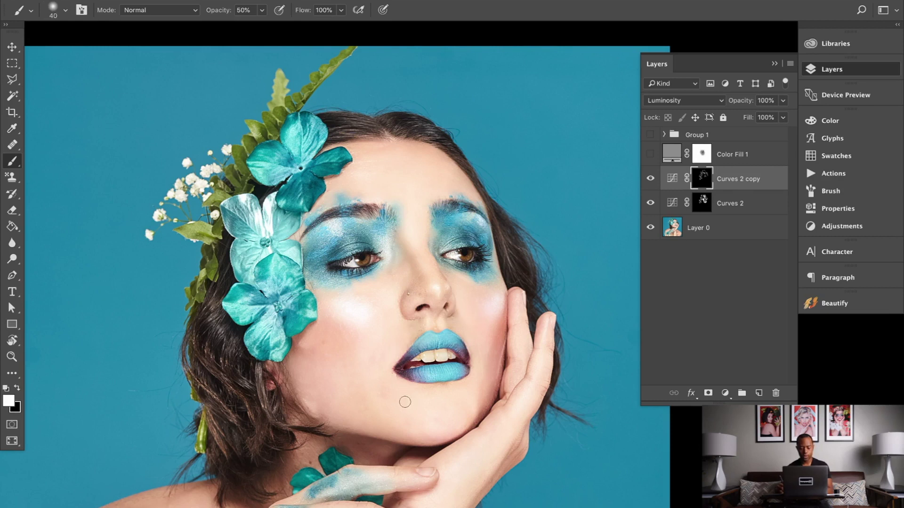
- Darken the cheek and jawline on the Curves 2 copy mask with one broad stroke of a 300 px soft brush
{"action": "key", "text": "bracketleft"}
{"action": "key", "text": "bracketleft"}
{"action": "key", "text": "bracketleft"}
{"action": "key", "text": "bracketleft"}
{"action": "key", "text": "bracketleft"}
{"action": "key", "text": "bracketleft"}
{"action": "key", "text": "bracketright"}
{"action": "key", "text": "bracketright"}
{"action": "key", "text": "bracketright"}
{"action": "key", "text": "bracketright"}
{"action": "key", "text": "bracketright"}
{"action": "key", "text": "bracketright"}
{"action": "key", "text": "bracketright"}
{"action": "key", "text": "bracketright"}
{"action": "key", "text": "bracketright"}
{"action": "key", "text": "bracketright"}
{"action": "key", "text": "bracketright"}
{"action": "key", "text": "bracketright"}
{"action": "key", "text": "bracketright"}
{"action": "key", "text": "bracketright"}
{"action": "key", "text": "bracketright"}
{"action": "key", "text": "bracketright"}
{"action": "key", "text": "bracketright"}
{"action": "key", "text": "bracketright"}
{"action": "key", "text": "bracketright"}
{"action": "mouse_move", "coordinate": [314, 337]}
{"action": "left_mouse_down"}
{"action": "mouse_move", "coordinate": [312, 350]}
{"action": "mouse_move", "coordinate": [382, 419]}
{"action": "mouse_move", "coordinate": [405, 415]}
{"action": "left_mouse_up"}
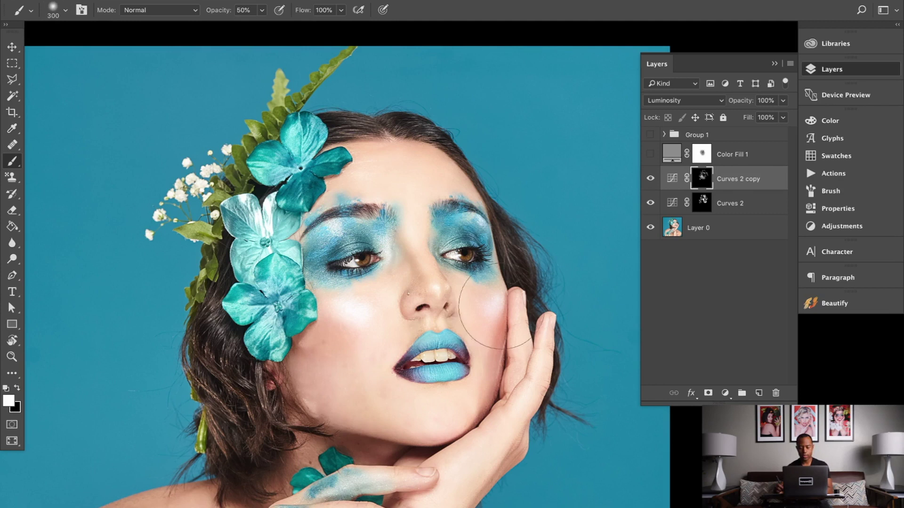
- Darken both sides of the forehead and the cheek near the hand on the Curves 2 copy mask with a 175 px brush
{"action": "key", "text": "bracketleft"}
{"action": "key", "text": "bracketleft"}
{"action": "key", "text": "bracketleft"}
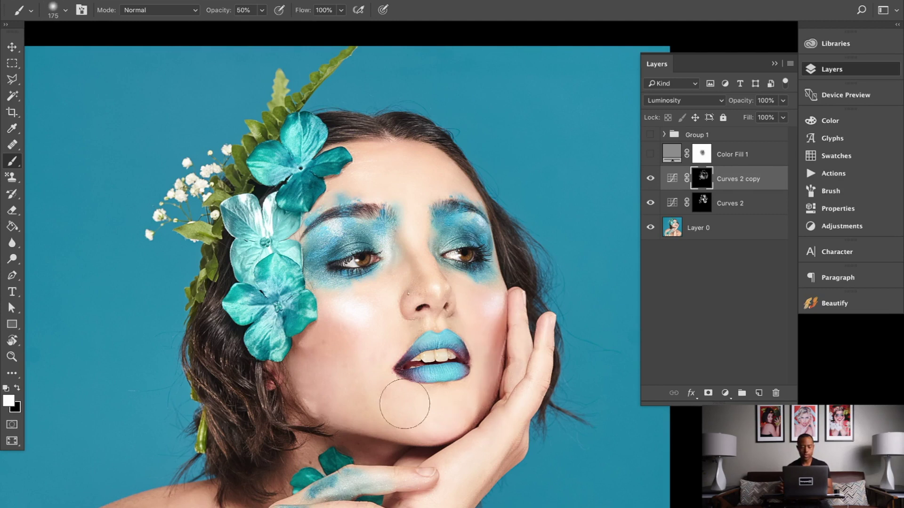
{"action": "left_click_drag", "start_coordinate": [325, 160], "coordinate": [301, 247]}
{"action": "left_click_drag", "start_coordinate": [430, 164], "coordinate": [477, 275]}
{"action": "left_click_drag", "start_coordinate": [449, 320], "coordinate": [461, 352]}
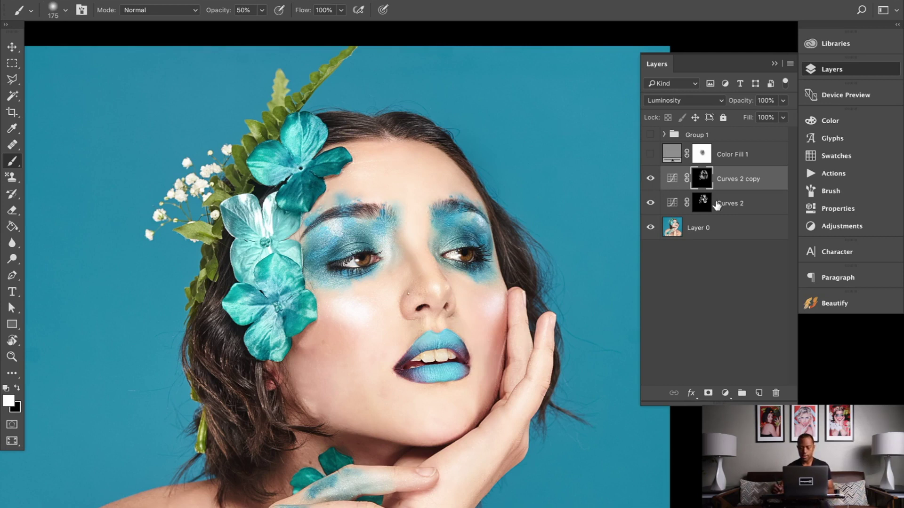
- Compare the portrait with the Curves 2 copy layer hidden and shown
{"action": "left_click", "coordinate": [655, 180]}
{"action": "left_click", "coordinate": [654, 181]}
{"action": "left_click", "coordinate": [655, 181]}
{"action": "left_click", "coordinate": [662, 186]}
{"action": "left_click", "coordinate": [653, 182]}
{"action": "left_click", "coordinate": [653, 182]}
- Group the Curves 2 and Curves 2 copy layers
{"action": "left_click", "coordinate": [740, 202], "text": "shift"}
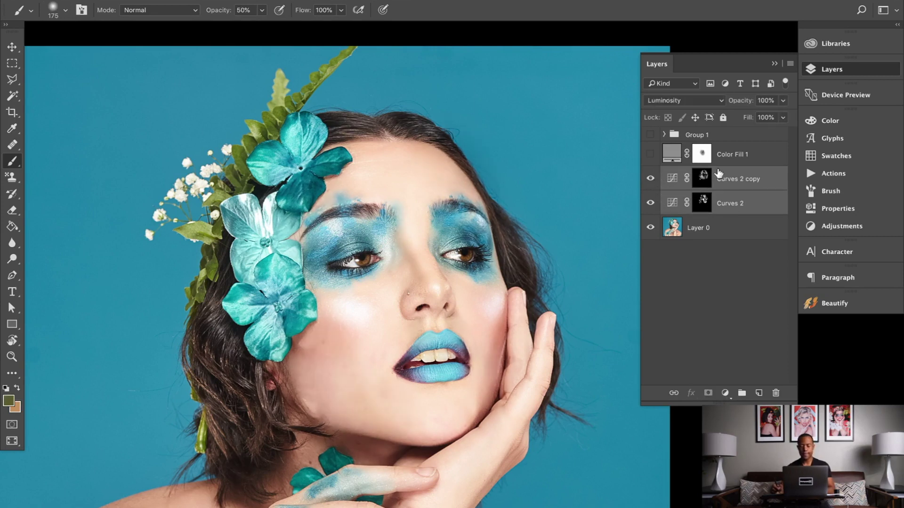
{"action": "key", "text": "ctrl+g"}
- Compare the portrait before and after the dodging and burning by repeatedly hiding and showing Group 2
{"action": "left_click", "coordinate": [652, 174]}
{"action": "left_click", "coordinate": [652, 174]}
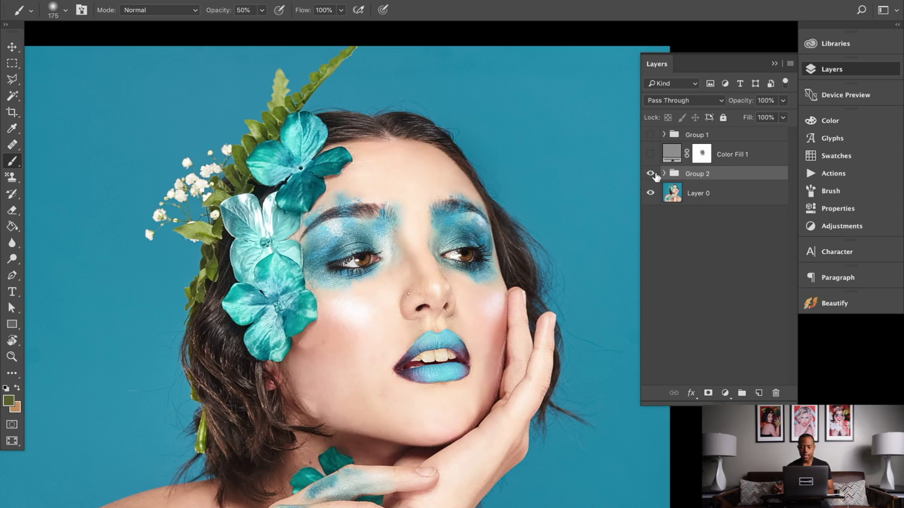
{"action": "left_click", "coordinate": [652, 176]}
{"action": "left_click", "coordinate": [652, 175]}
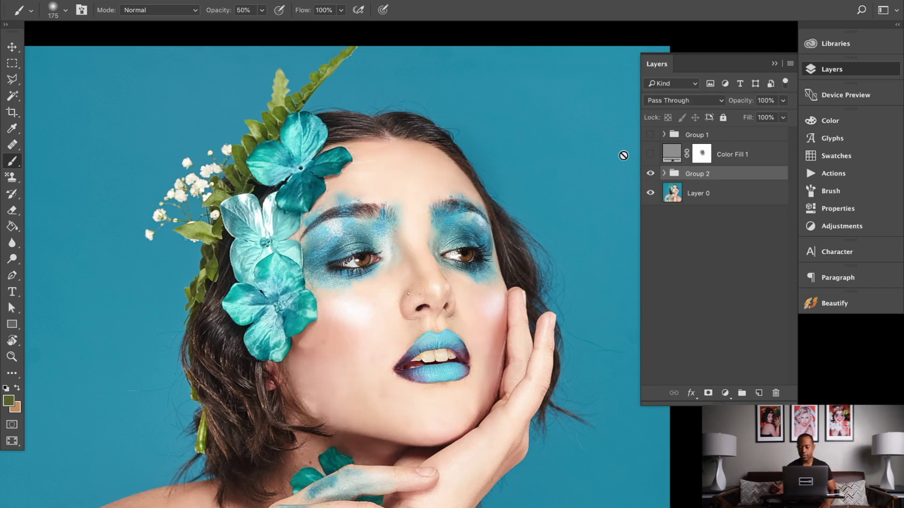
{"action": "left_click", "coordinate": [652, 175]}
{"action": "left_click", "coordinate": [651, 175]}
{"action": "left_click", "coordinate": [651, 174]}
{"action": "left_click", "coordinate": [651, 174]}
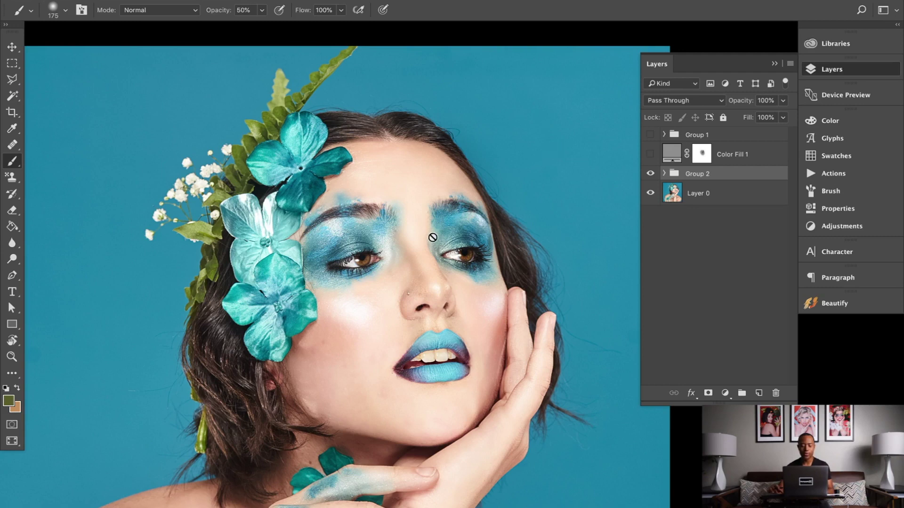
{"action": "scroll", "coordinate": [432, 238], "scroll_direction": "down", "scroll_amount": 5}
{"action": "scroll", "coordinate": [433, 237], "scroll_direction": "up", "scroll_amount": 5}
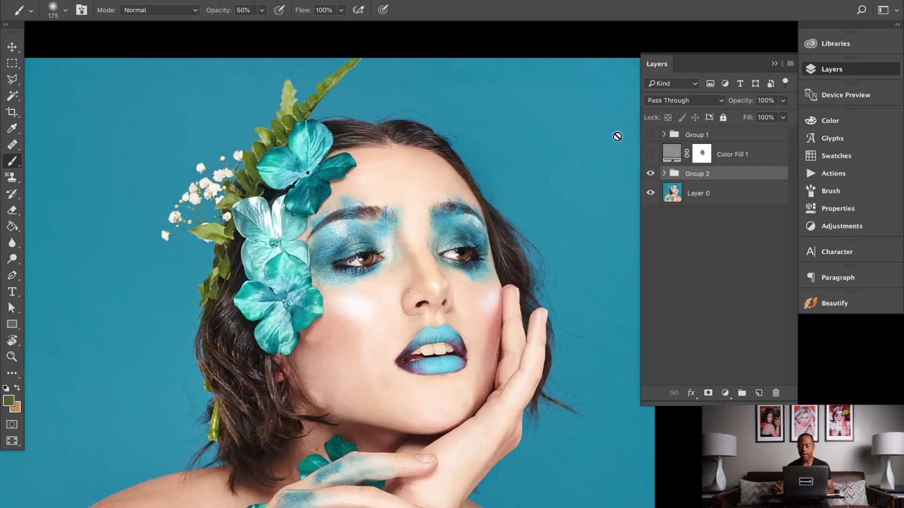
{"action": "left_click", "coordinate": [651, 175]}
{"action": "left_click", "coordinate": [651, 175]}
{"action": "left_click", "coordinate": [650, 174]}
{"action": "left_click", "coordinate": [651, 175]}
{"action": "left_click", "coordinate": [650, 175]}
{"action": "left_click", "coordinate": [650, 176]}
{"action": "left_click", "coordinate": [650, 177]}
{"action": "left_click", "coordinate": [651, 176]}
{"action": "left_click", "coordinate": [650, 175]}
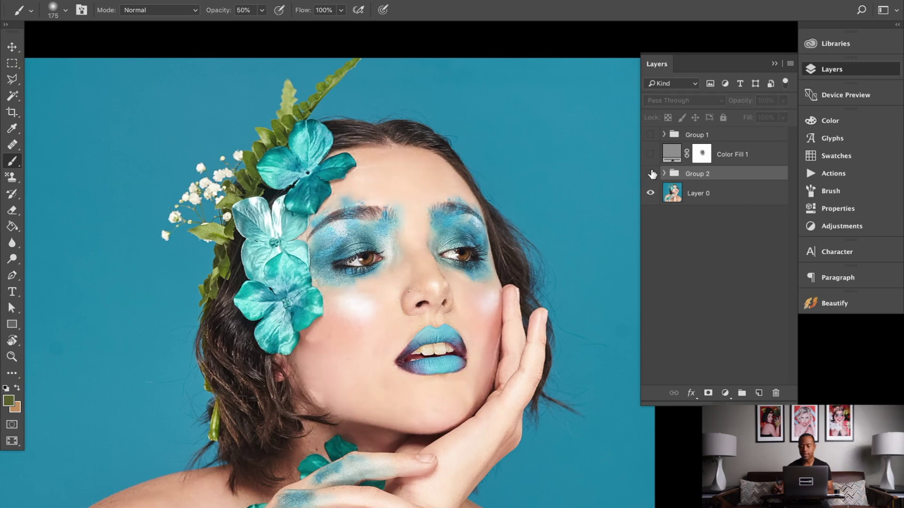
- Compare the effect of Group 1 with that of Group 2, leaving only Group 2 visible above the portrait layer
{"action": "left_click", "coordinate": [651, 135]}
{"action": "left_click", "coordinate": [650, 136]}
{"action": "left_click", "coordinate": [650, 135]}
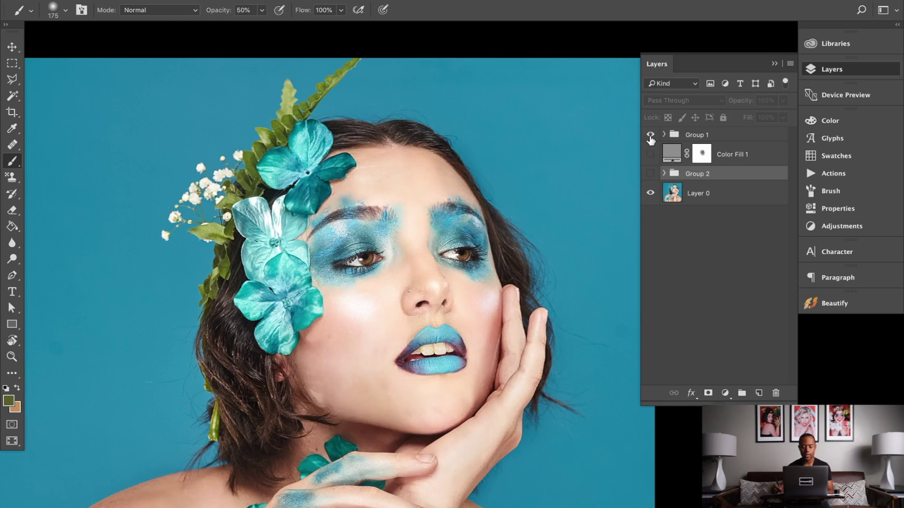
{"action": "left_click", "coordinate": [650, 136]}
{"action": "left_click", "coordinate": [651, 176]}
{"action": "left_click", "coordinate": [653, 177]}
{"action": "left_click", "coordinate": [652, 176]}
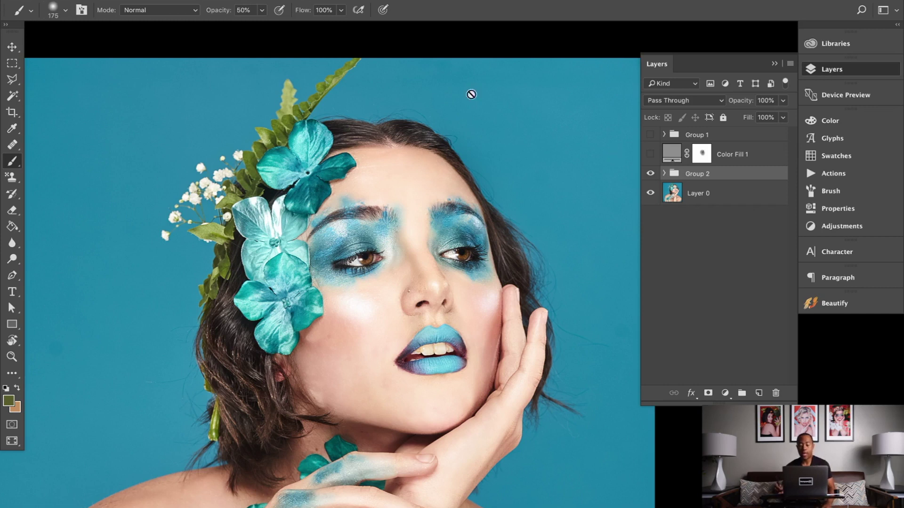
- Check the image once more with Group 2 hidden and shown, and view the whole portrait
{"action": "left_click", "coordinate": [650, 175]}
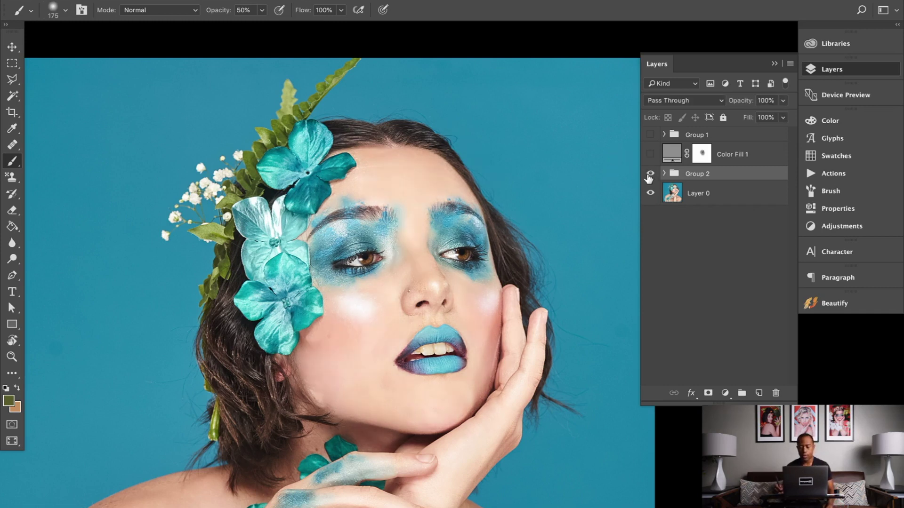
{"action": "left_click", "coordinate": [649, 175]}
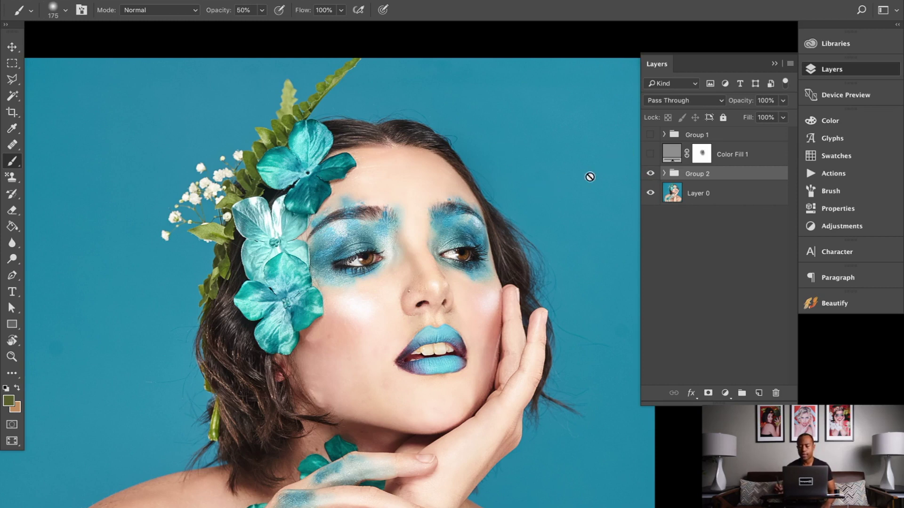
{"action": "left_click", "coordinate": [651, 174]}
{"action": "left_click", "coordinate": [651, 174]}
{"action": "left_click", "coordinate": [651, 174]}
{"action": "left_click", "coordinate": [651, 174]}
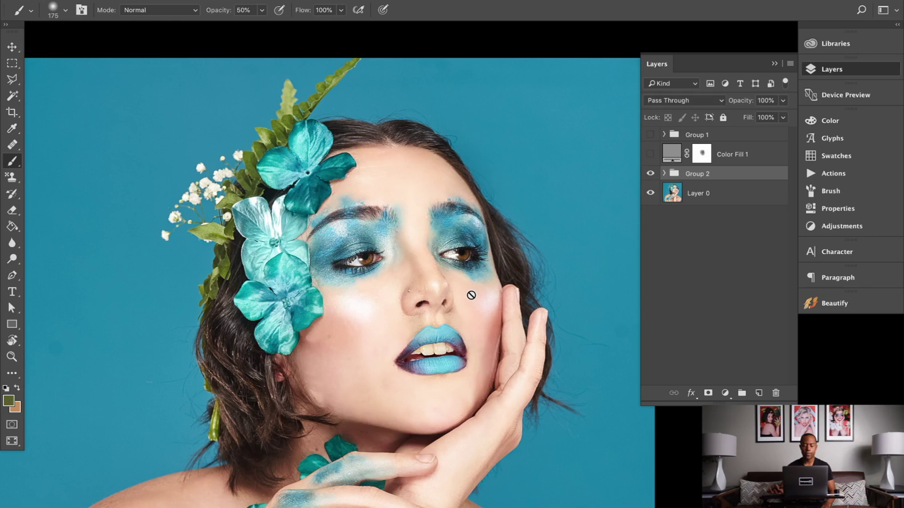
{"action": "scroll", "coordinate": [471, 295], "scroll_direction": "down", "scroll_amount": 5}
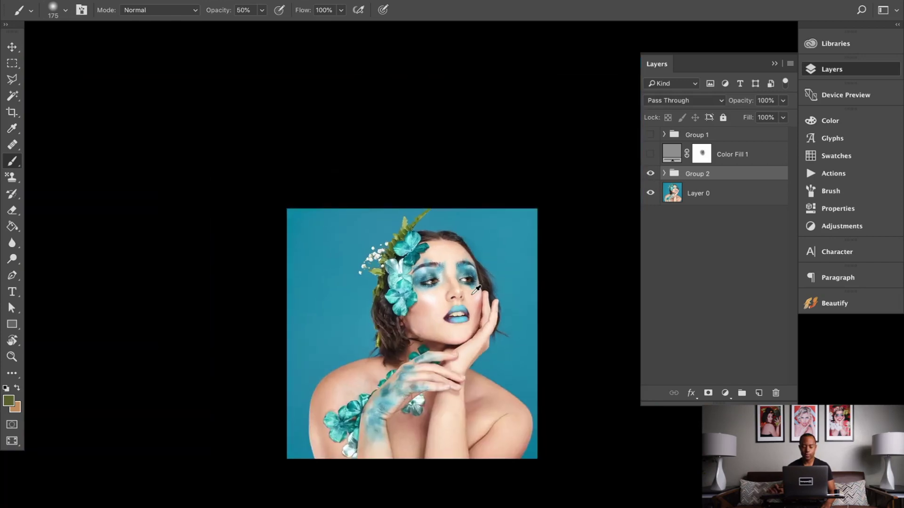
{"action": "scroll", "coordinate": [471, 296], "scroll_direction": "up", "scroll_amount": 2}
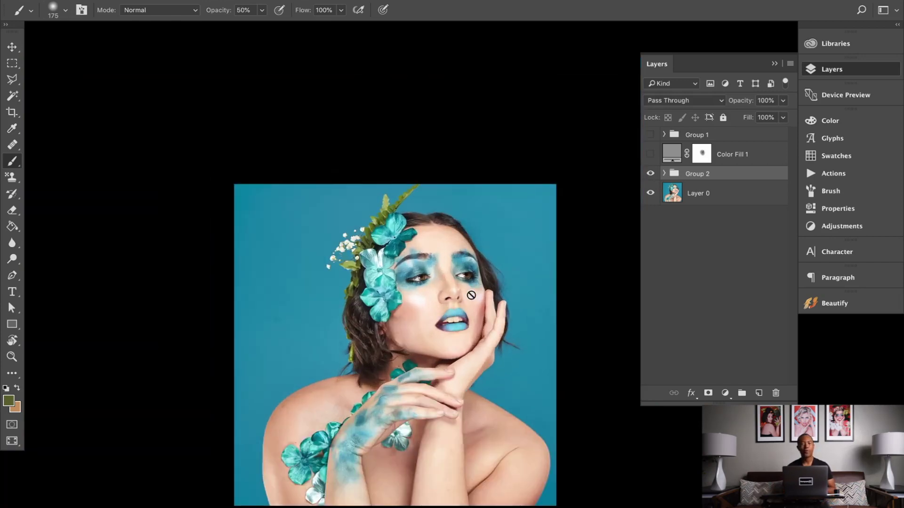